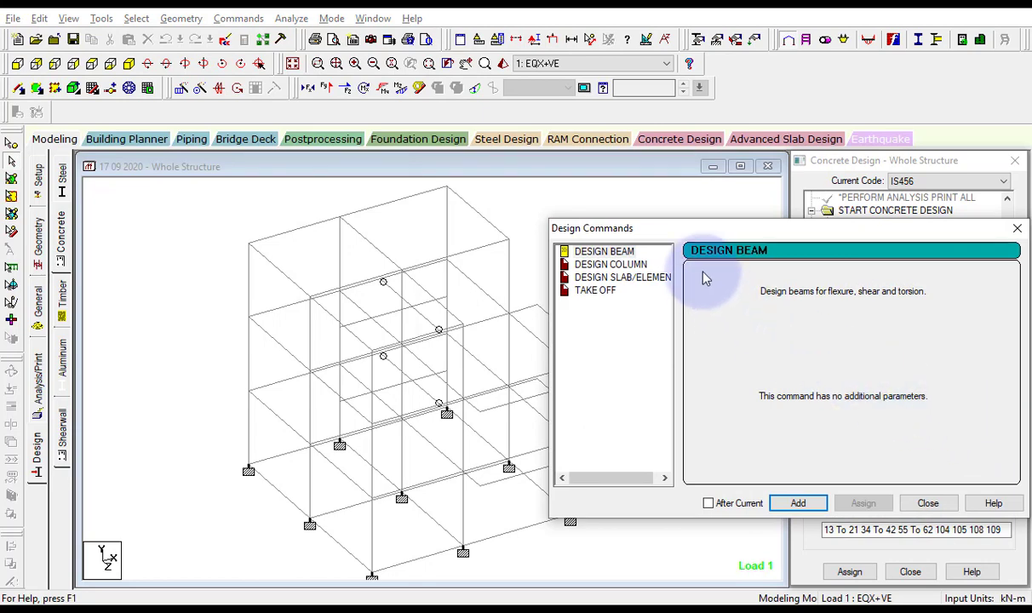
Step: Review the available design commands and add DESIGN BEAM to the IS456 concrete design
left_click_drag(690, 225, 464, 217)
left_click(388, 243)
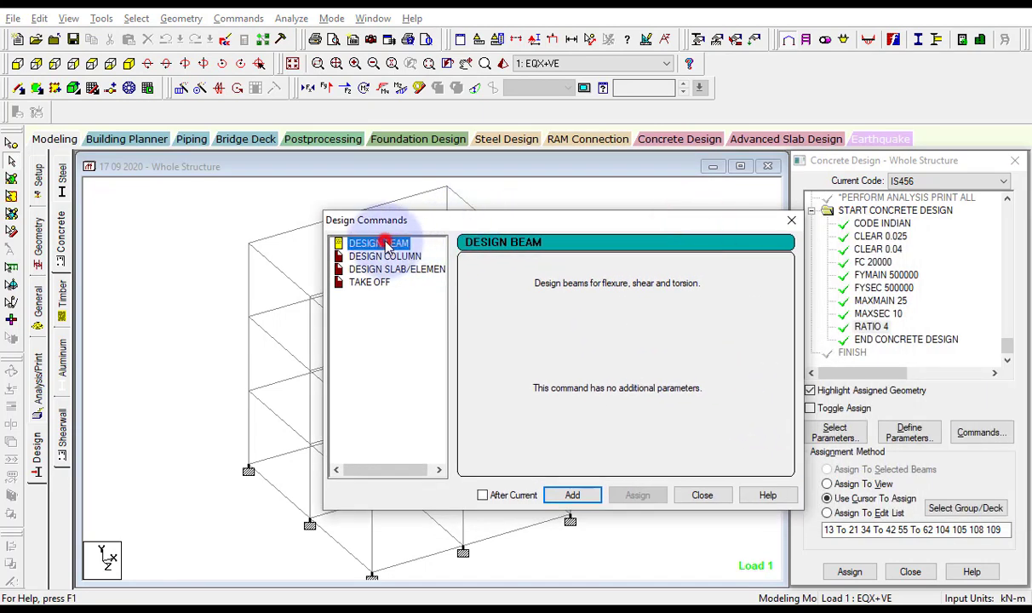
left_click(391, 256)
left_click(372, 284)
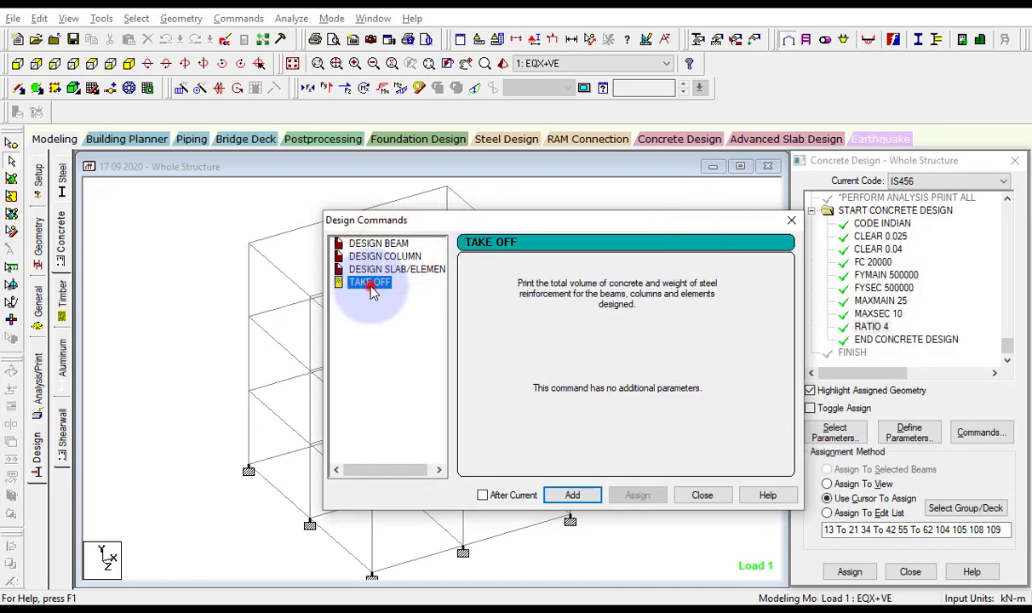
left_click(369, 271)
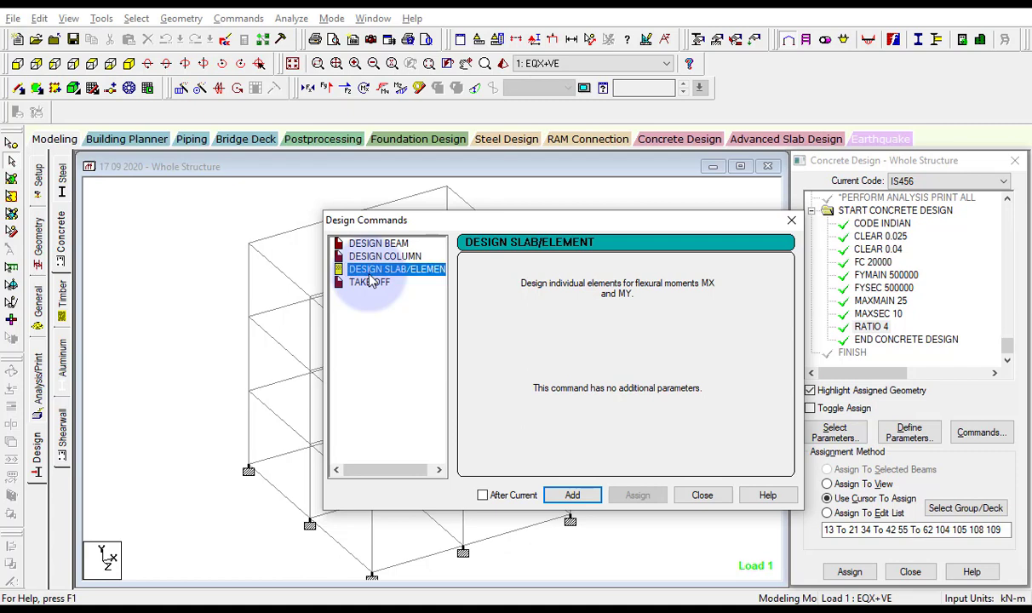
left_click(378, 244)
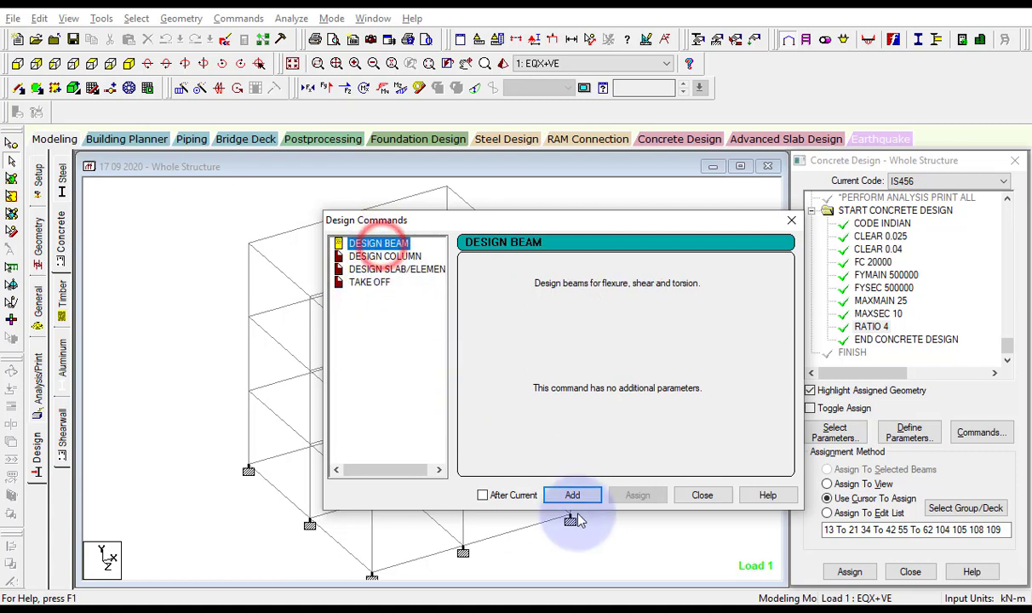
left_click(576, 496)
Step: Add the DESIGN COLUMN and TAKE OFF commands to the concrete design and close the command dialog
left_click(385, 256)
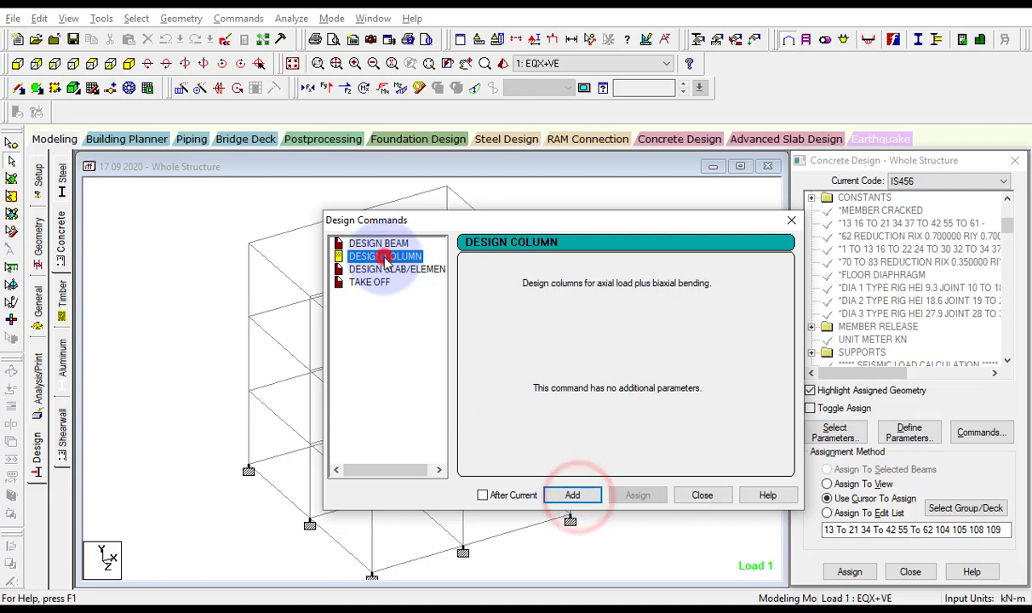
left_click(572, 495)
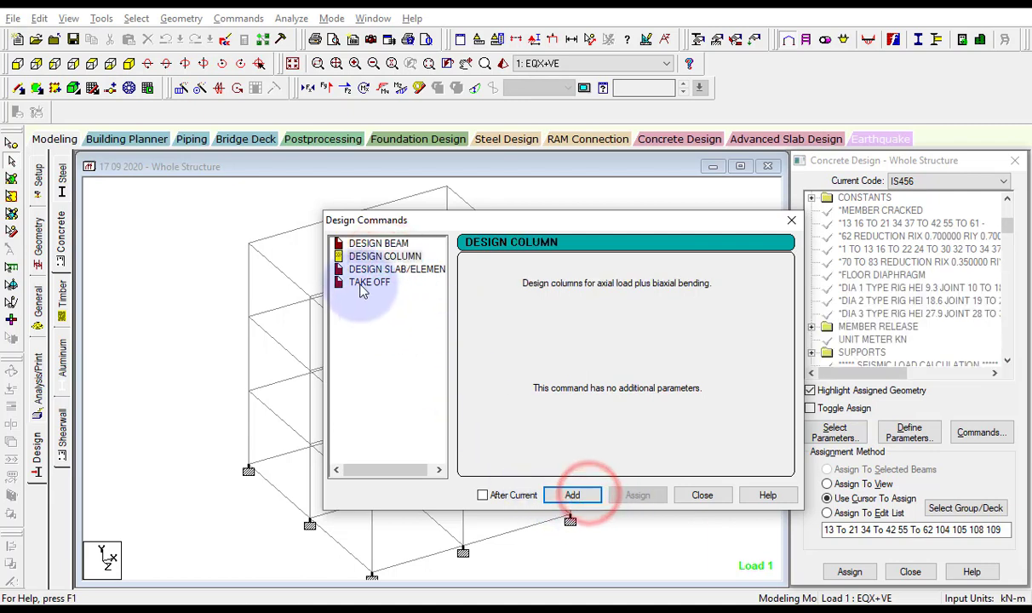
left_click(361, 285)
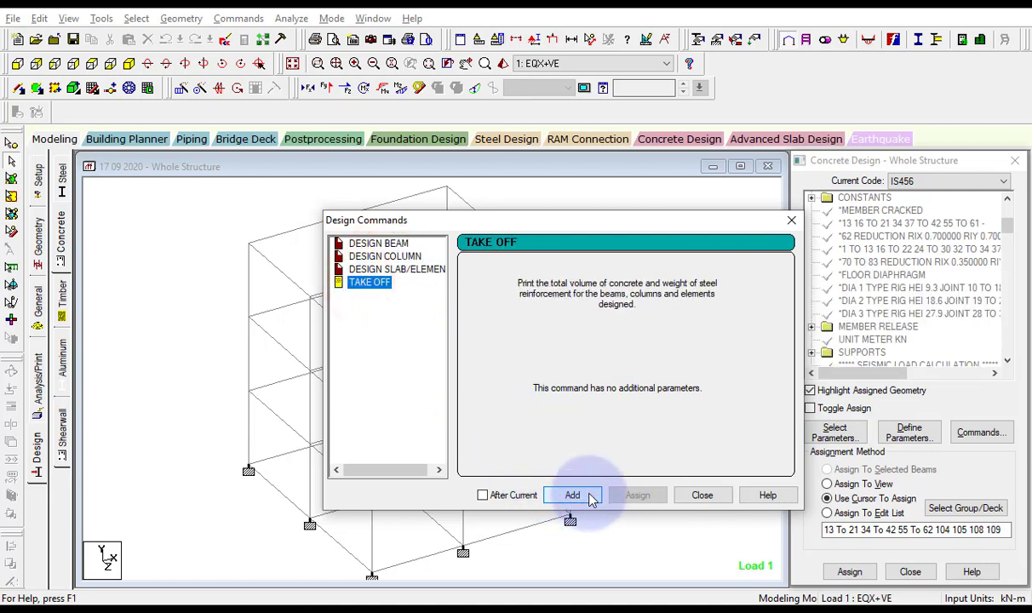
left_click(587, 495)
left_click(702, 498)
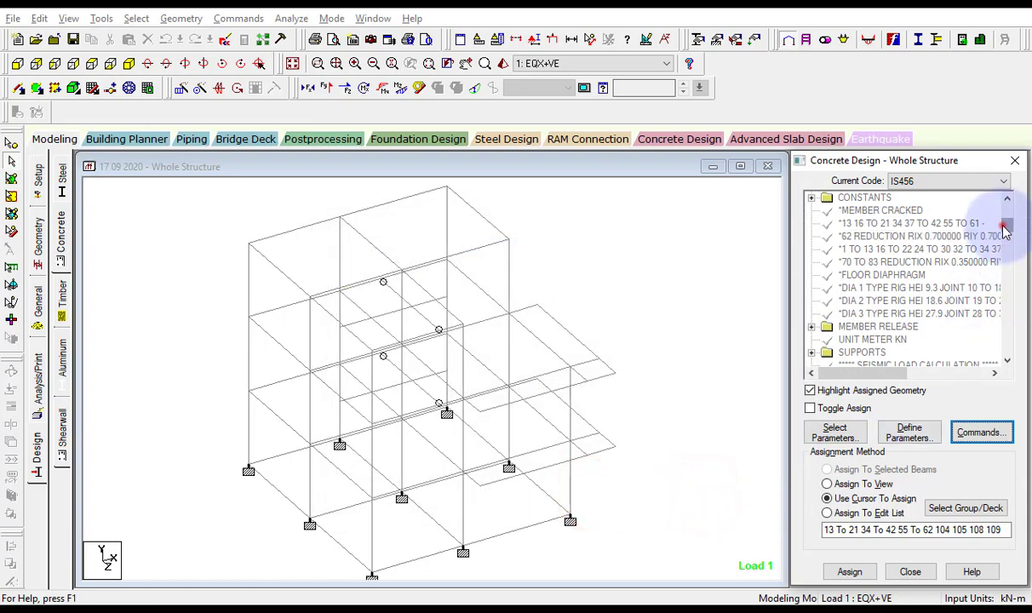
Step: Assign DESIGN BEAM to all members parallel to X and Z plus the two skewed corner members of the projecting floors
left_click_drag(1007, 224, 1008, 356)
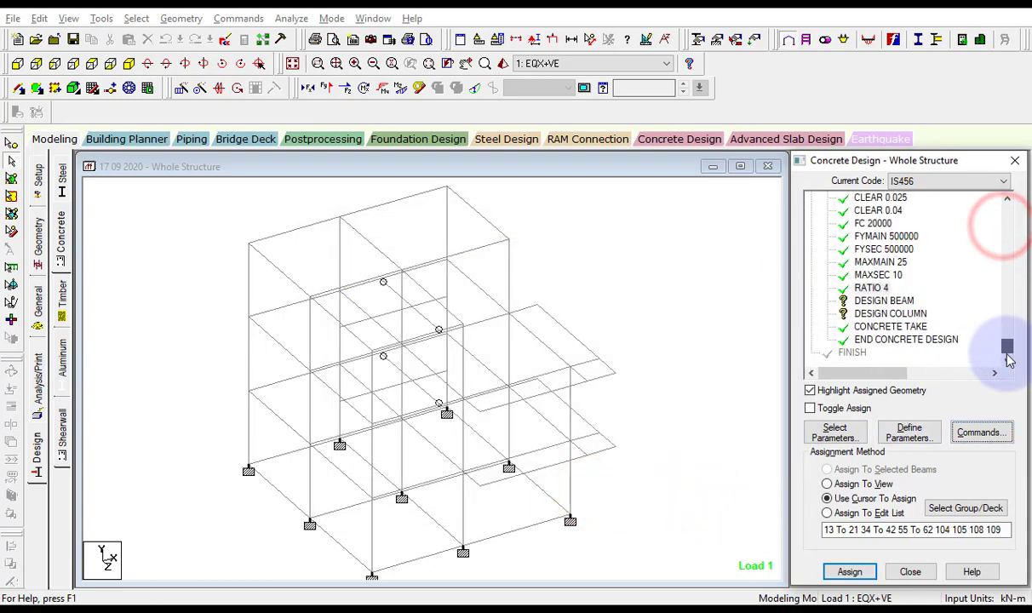
left_click(886, 301)
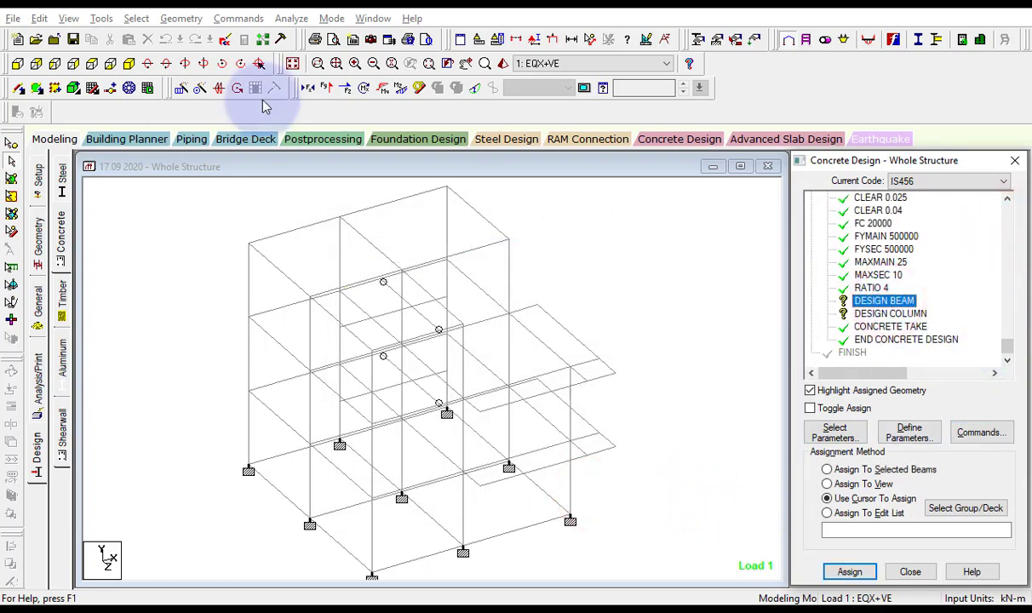
left_click(136, 18)
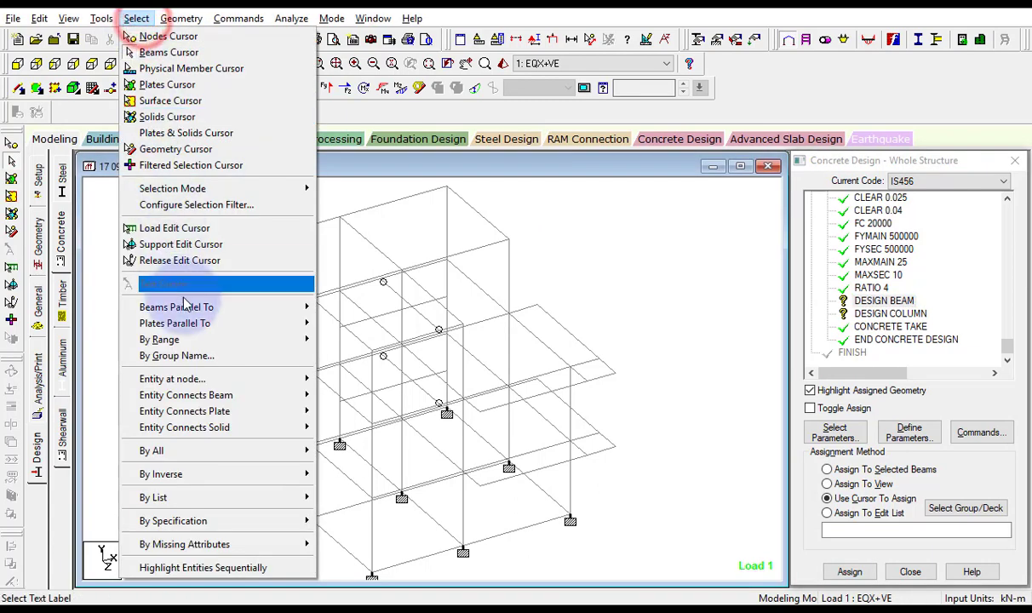
mouse_move(188, 309)
left_click(338, 307)
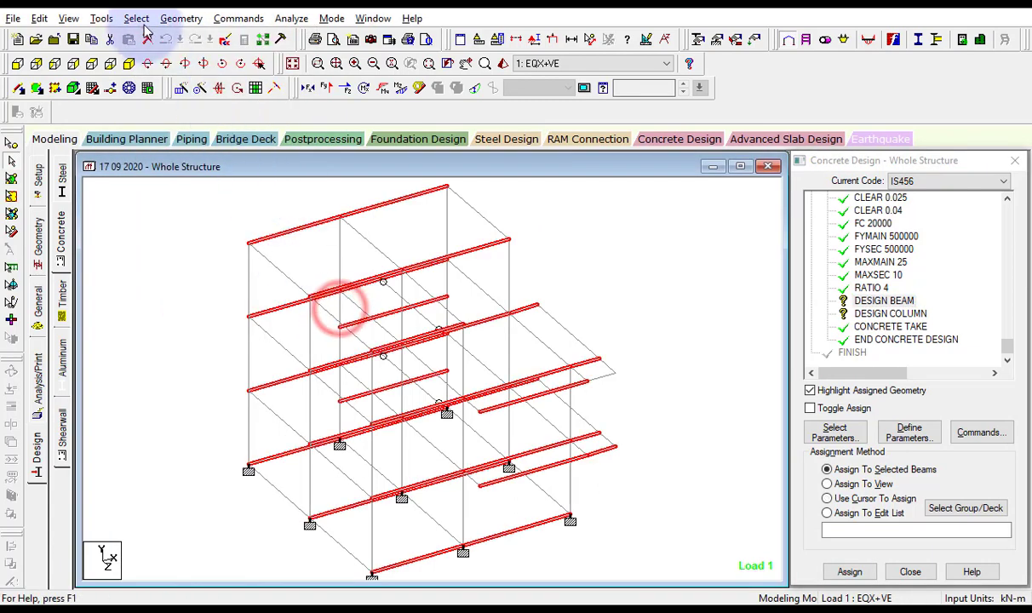
left_click(136, 18)
mouse_move(212, 307)
left_click(329, 339)
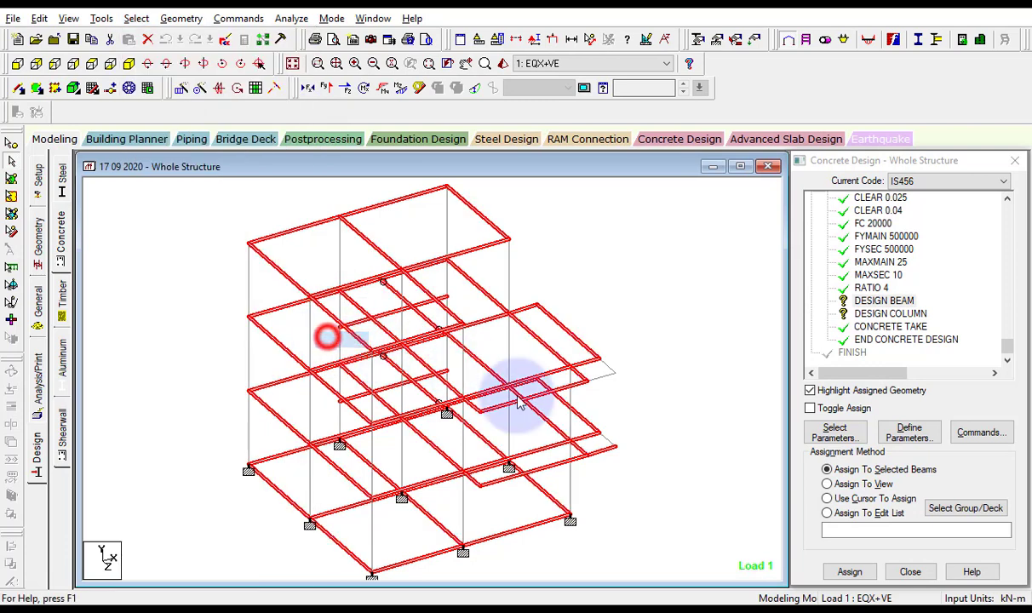
left_click(606, 371)
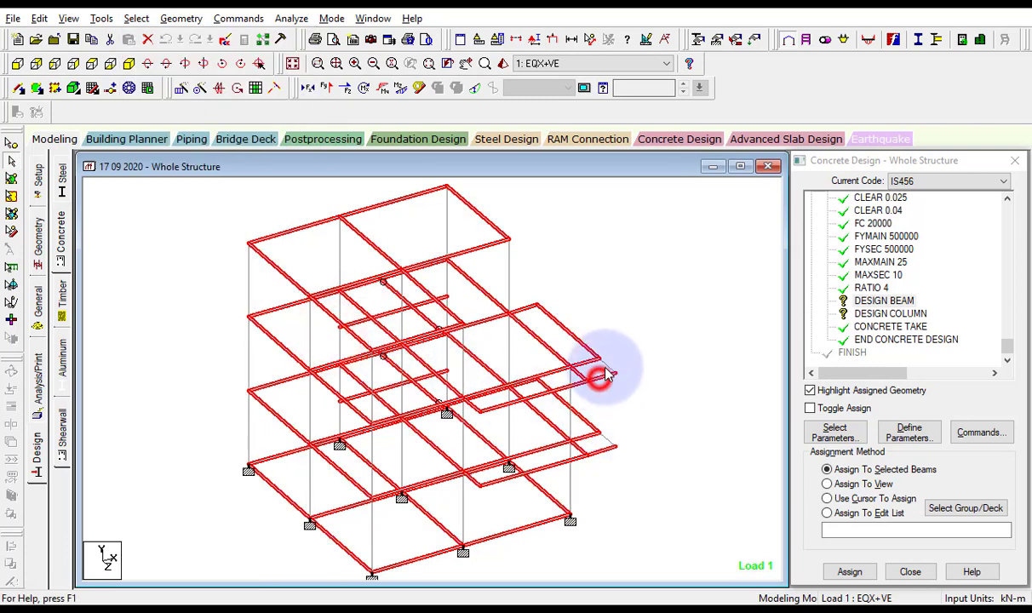
left_click(609, 438)
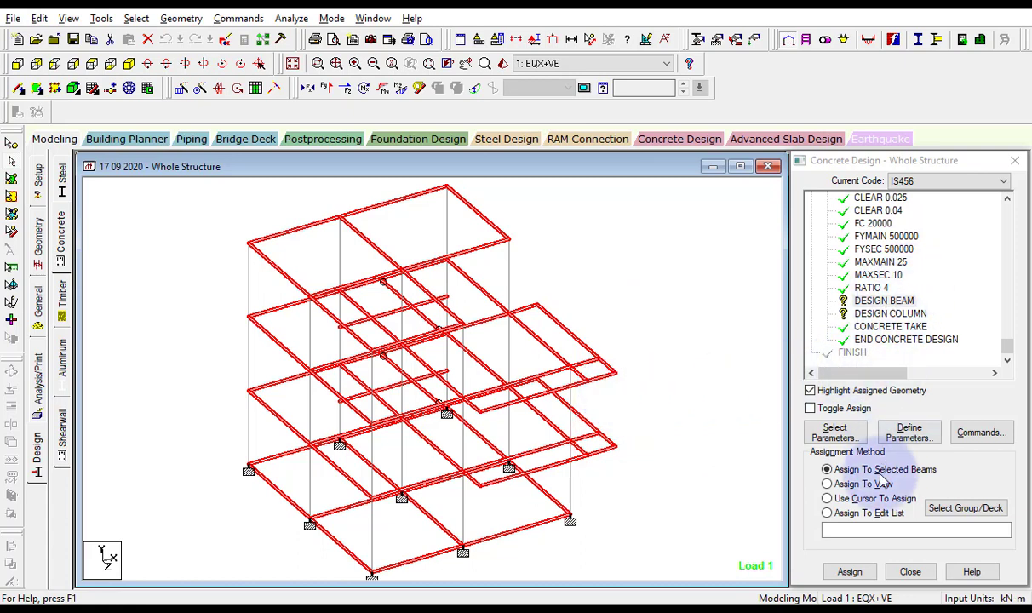
left_click(850, 572)
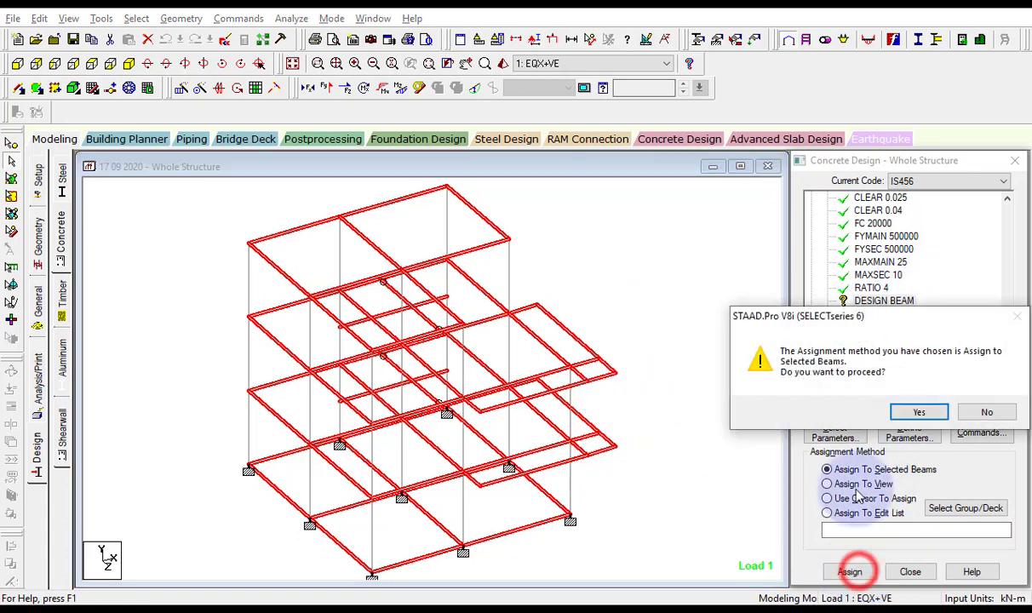
left_click(919, 412)
Step: Assign DESIGN COLUMN to all members parallel to the Y axis
left_click(886, 313)
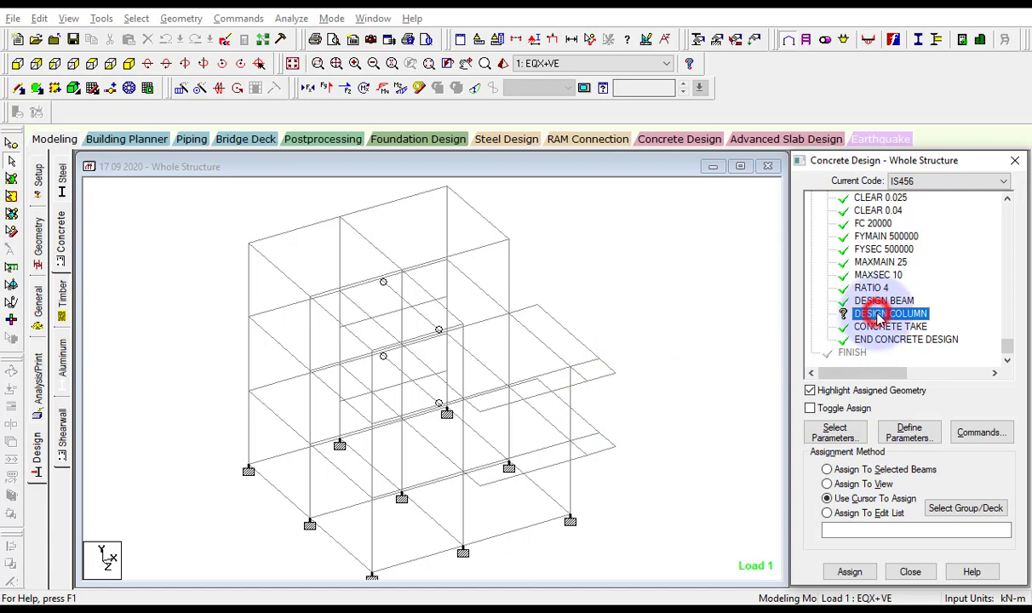
left_click(137, 18)
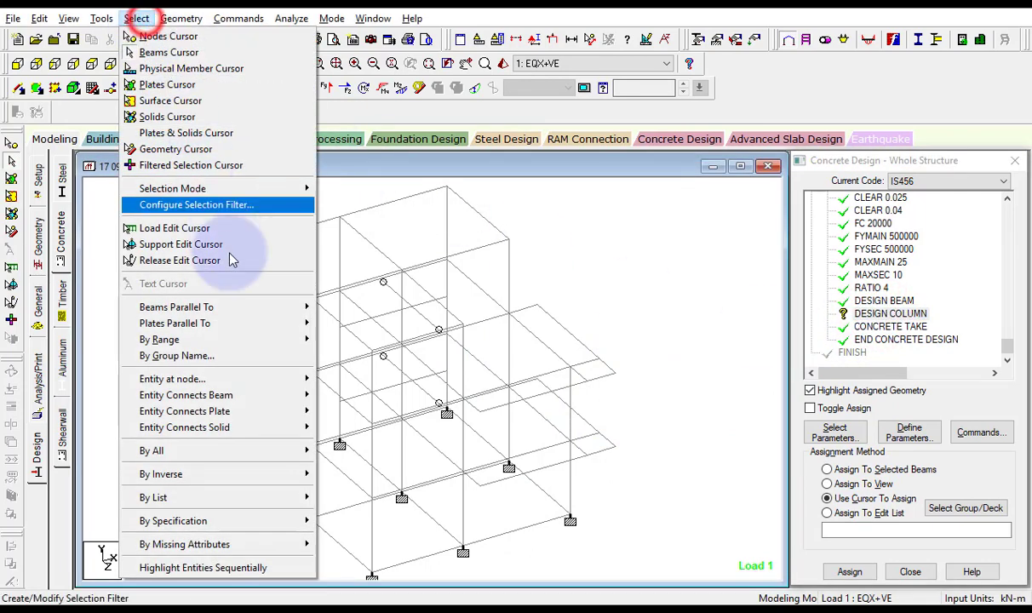
mouse_move(255, 307)
left_click(345, 321)
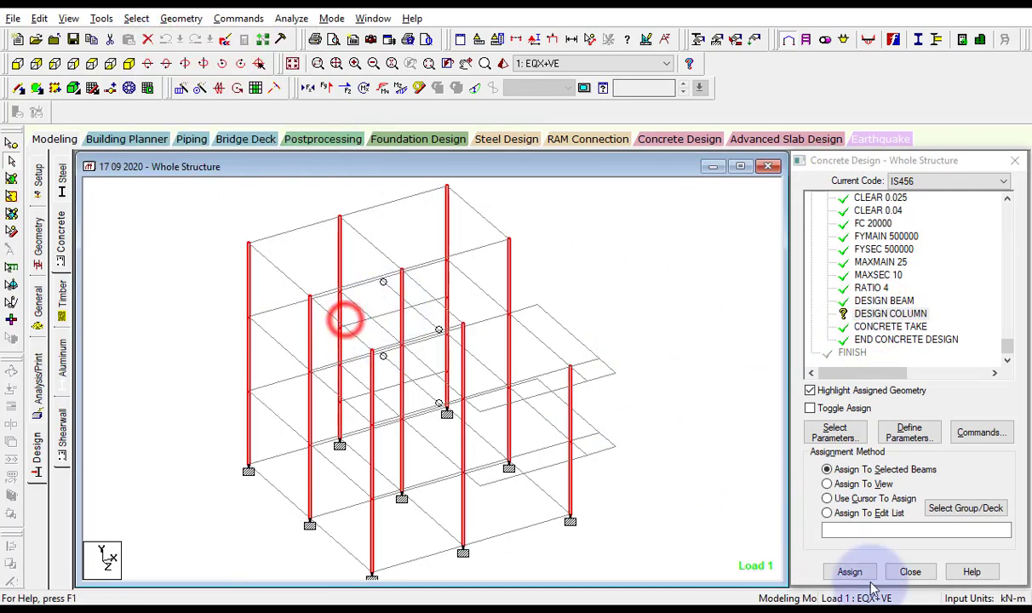
left_click(849, 572)
left_click(901, 412)
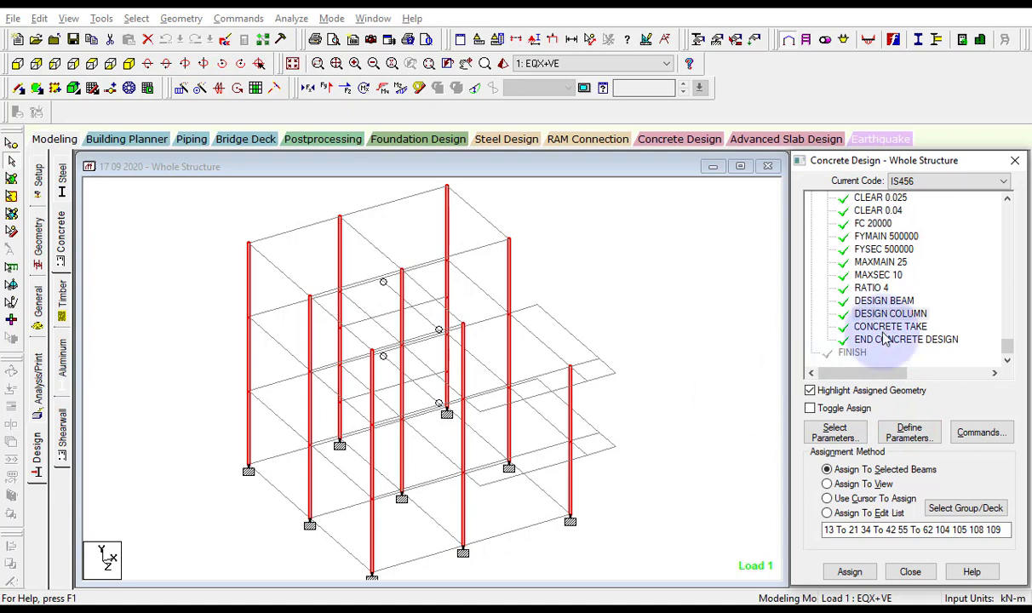
Step: Check which members are assigned to DESIGN BEAM and DESIGN COLUMN, and inspect the CONCRETE TAKE entry
left_click(884, 301)
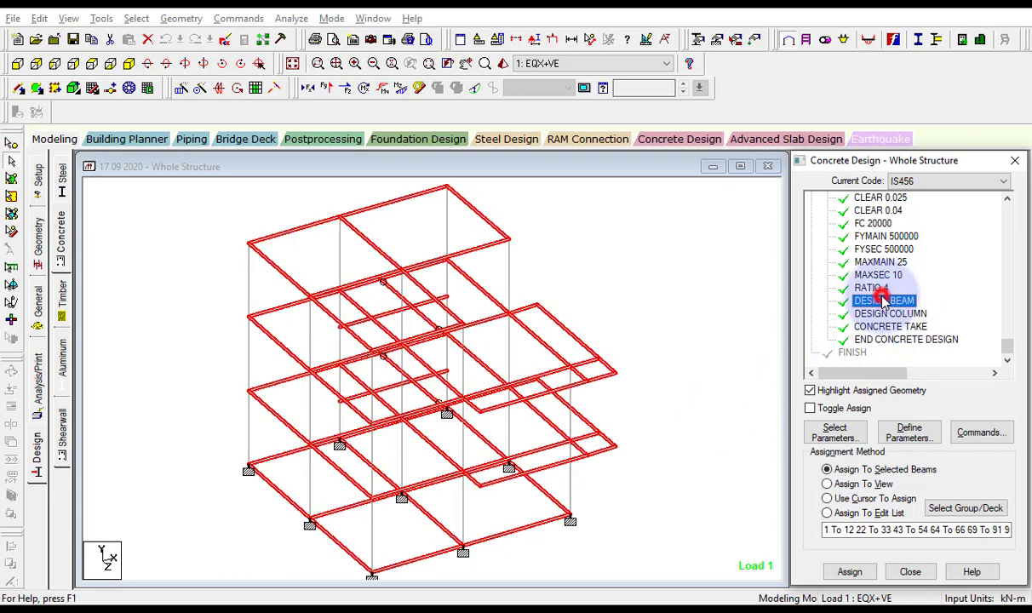
left_click(886, 314)
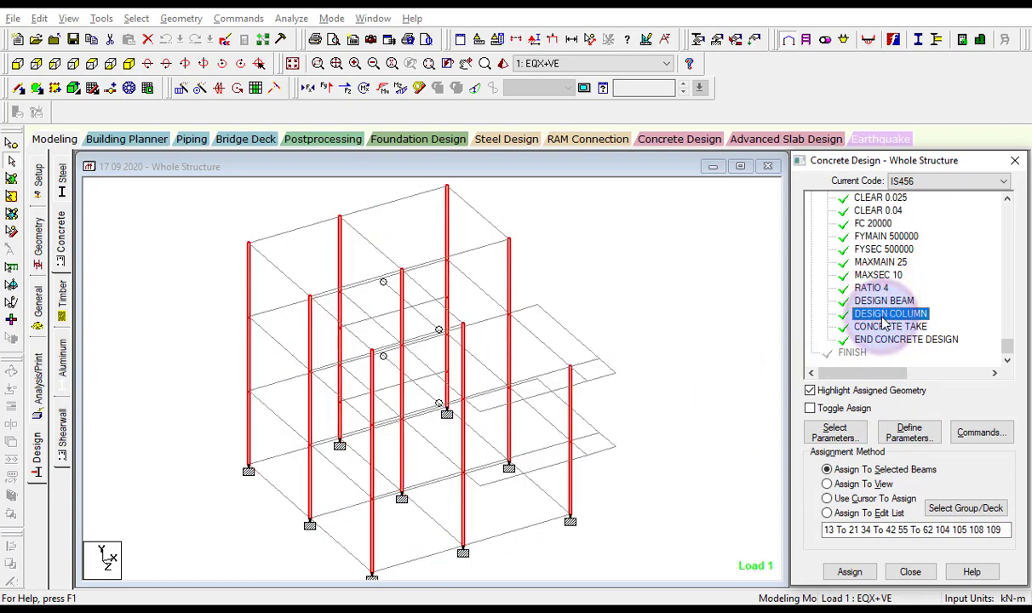
left_click(883, 327)
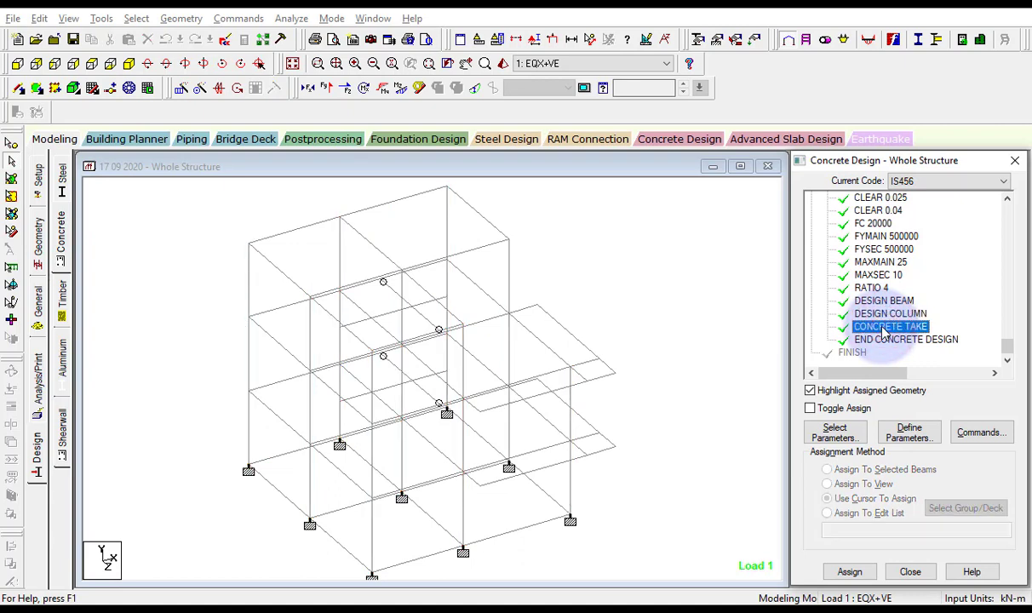
left_click(725, 323)
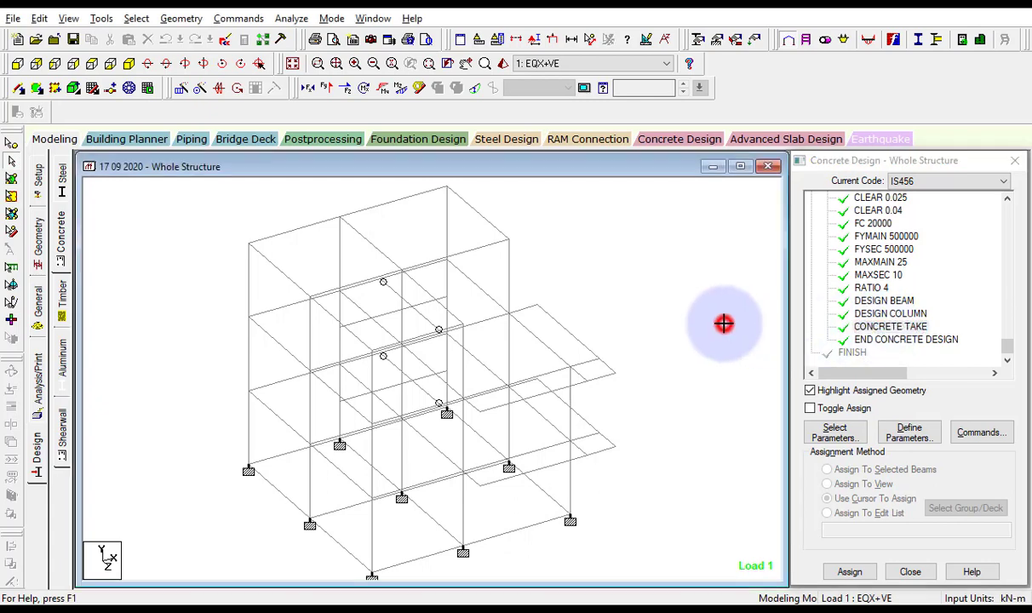
Step: Run the analysis and open its output file
left_click(292, 18)
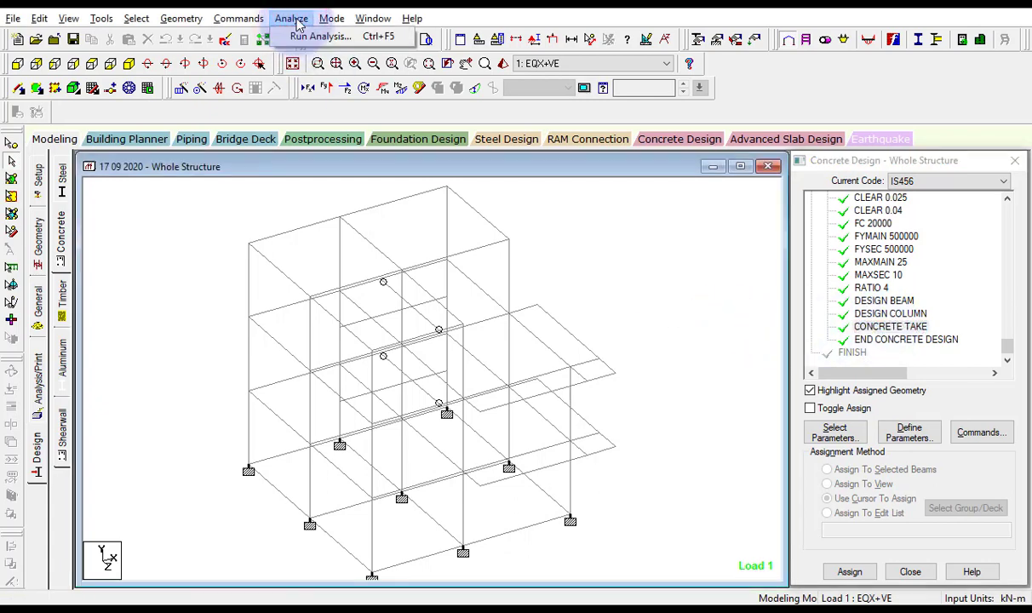
left_click(300, 38)
left_click(426, 349)
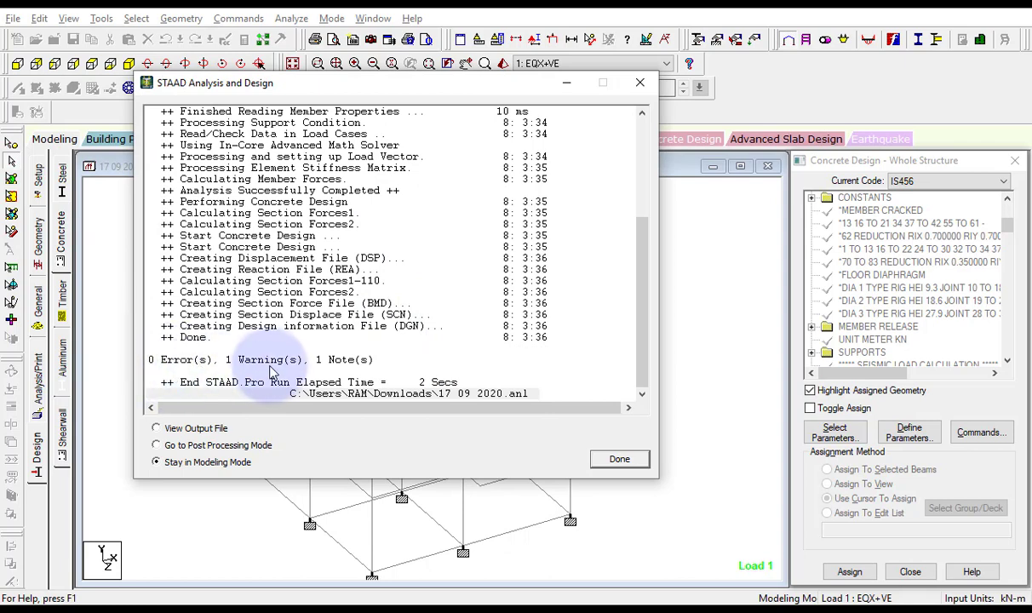
left_click(189, 429)
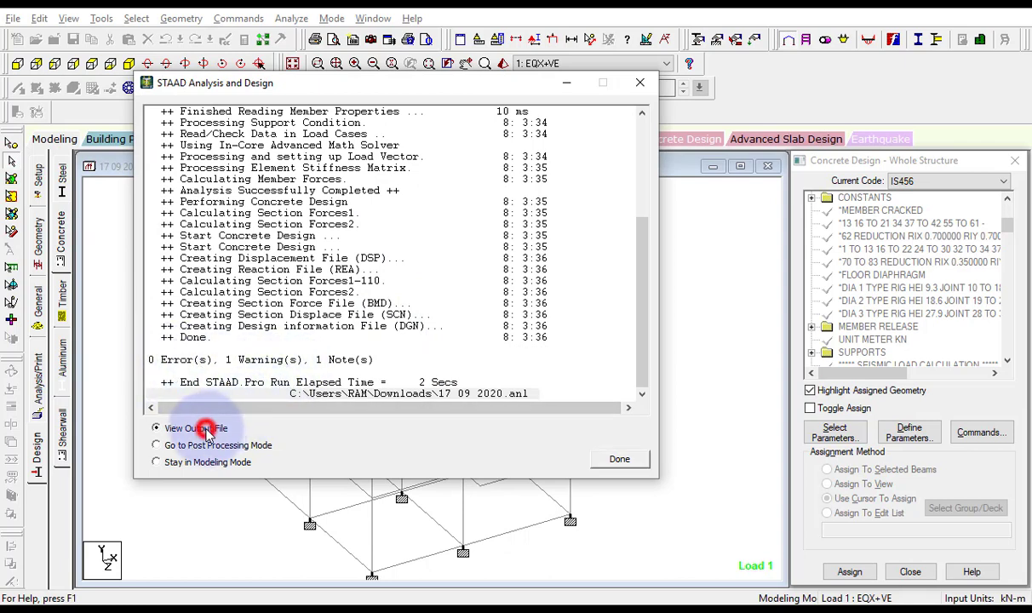
left_click(619, 460)
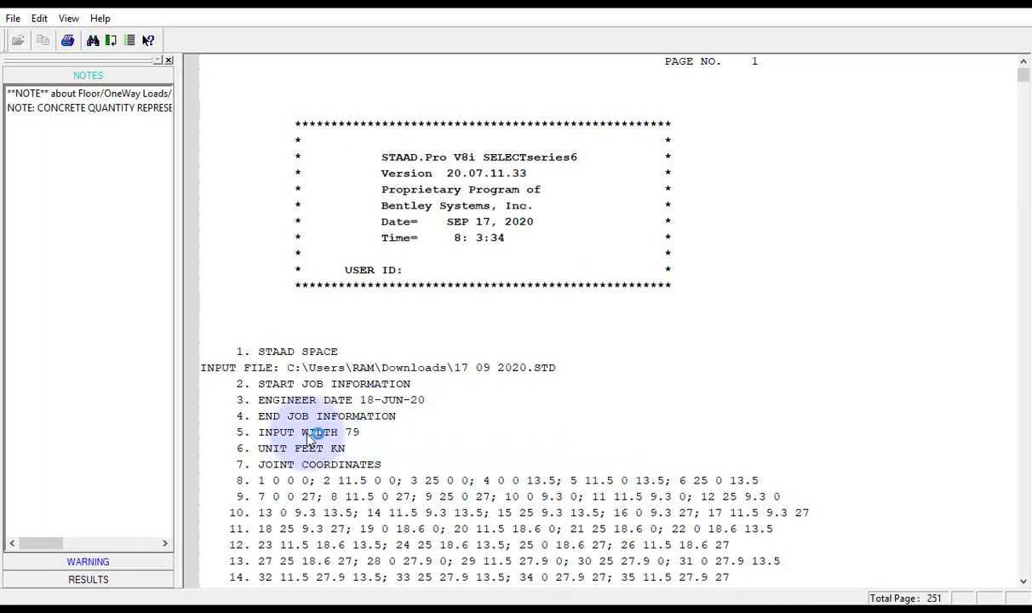
Step: Examine the concrete design results for beam 1 in the output file and return to the model
left_click(117, 583)
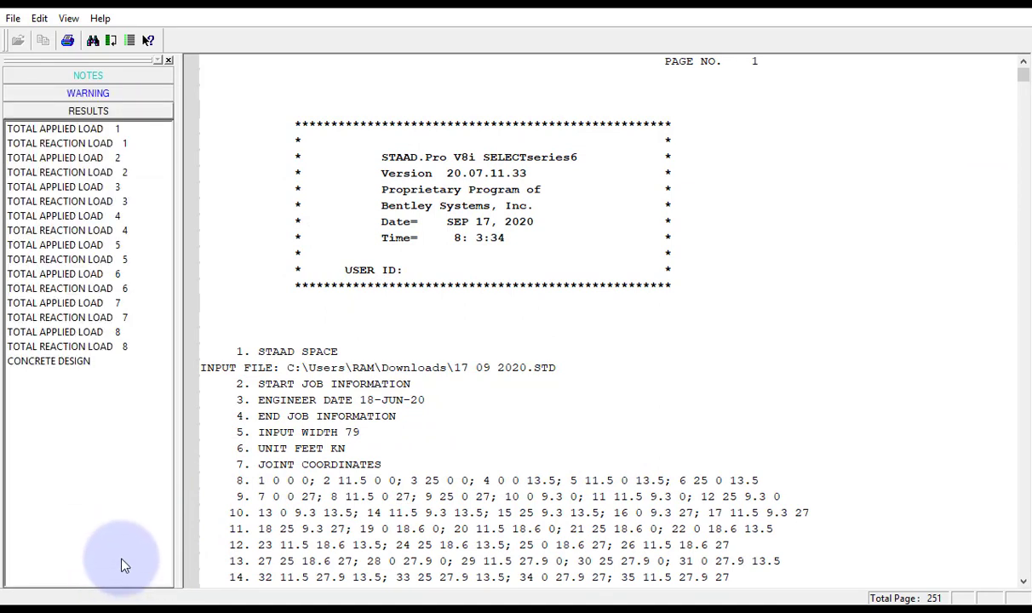
left_click(85, 364)
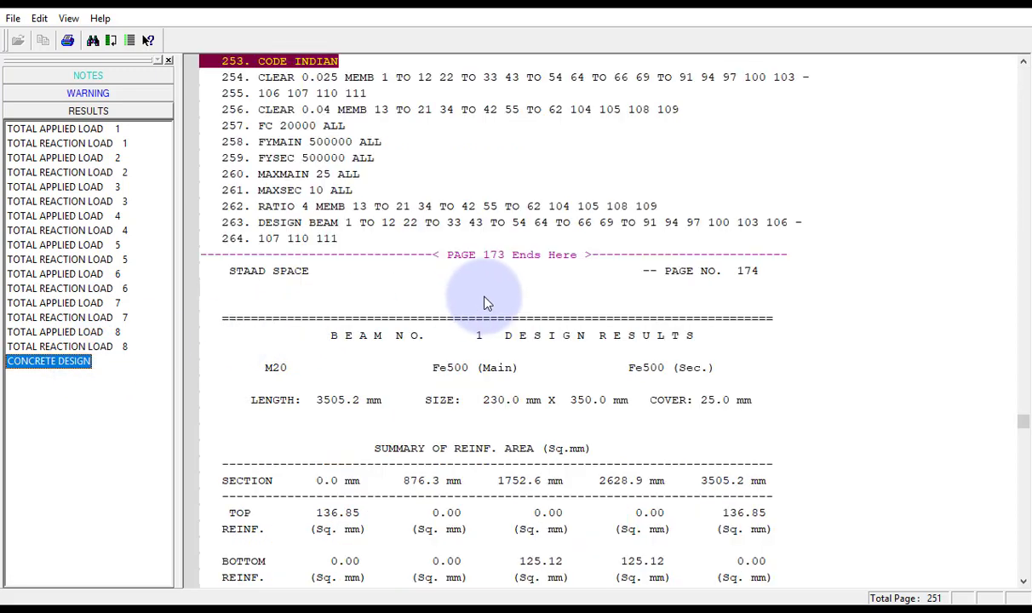
left_click(334, 340)
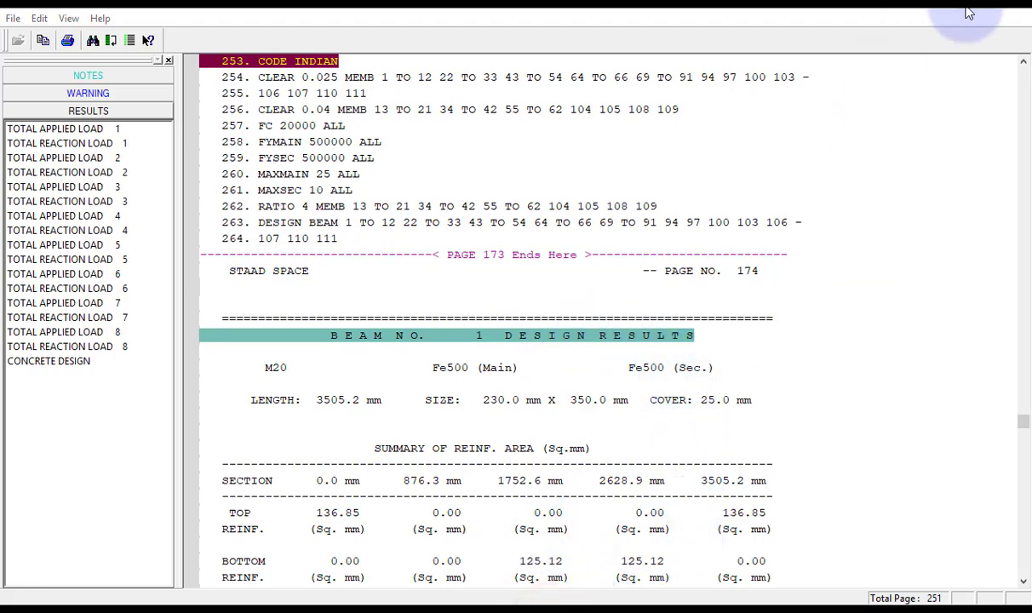
left_click(965, 10)
left_click(884, 29)
Step: Display the beam numbers on the whole-structure model
left_click(177, 352)
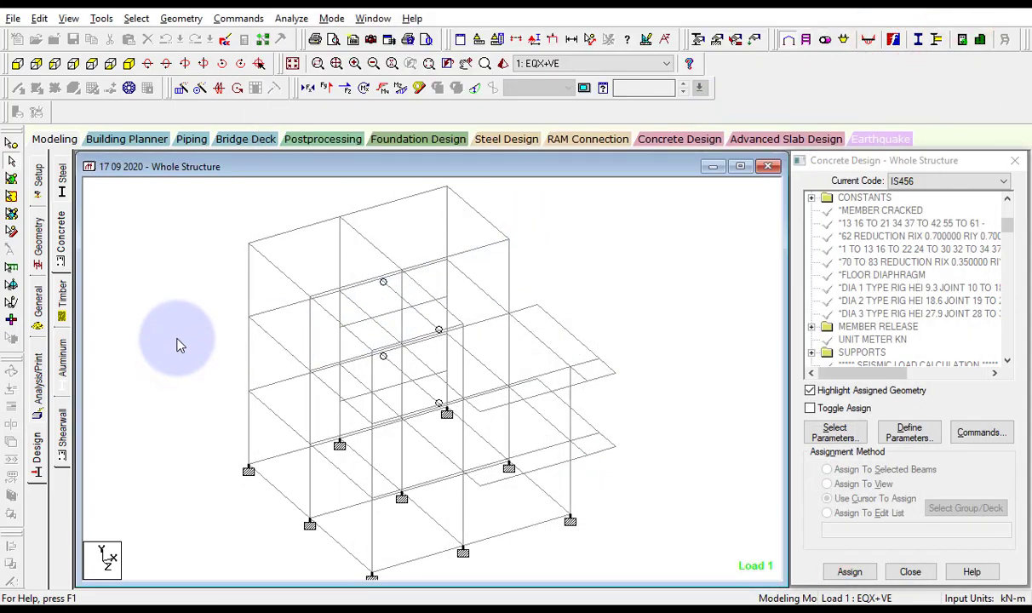
key("shift+b")
right_click(175, 338)
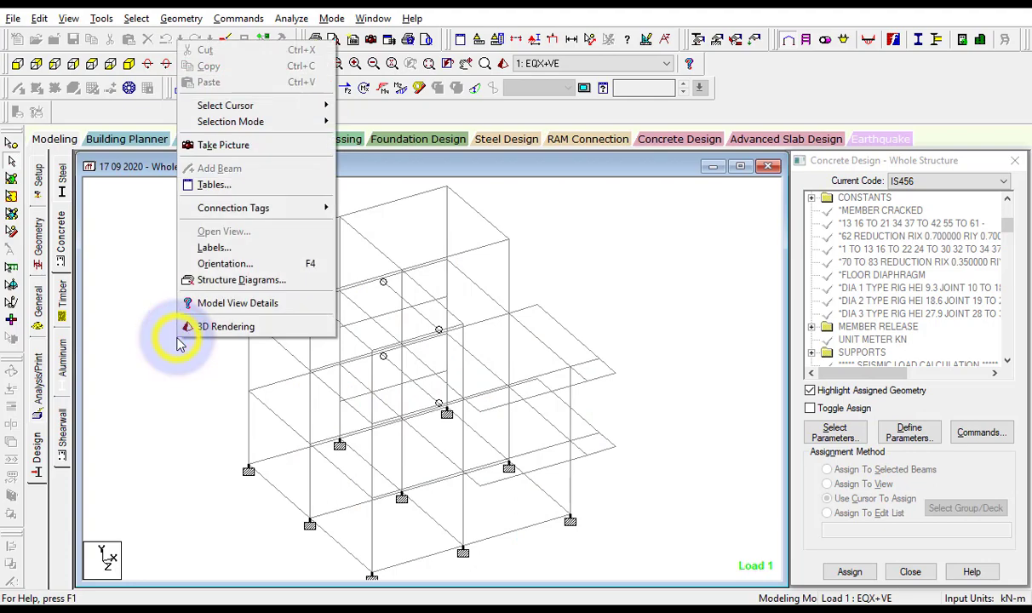
left_click(240, 253)
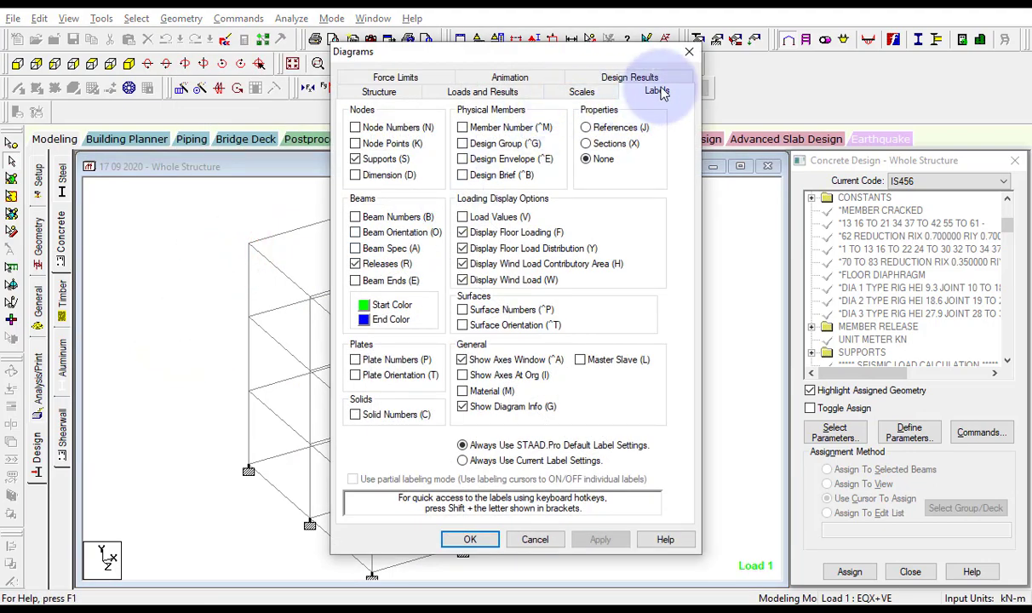
left_click(383, 218)
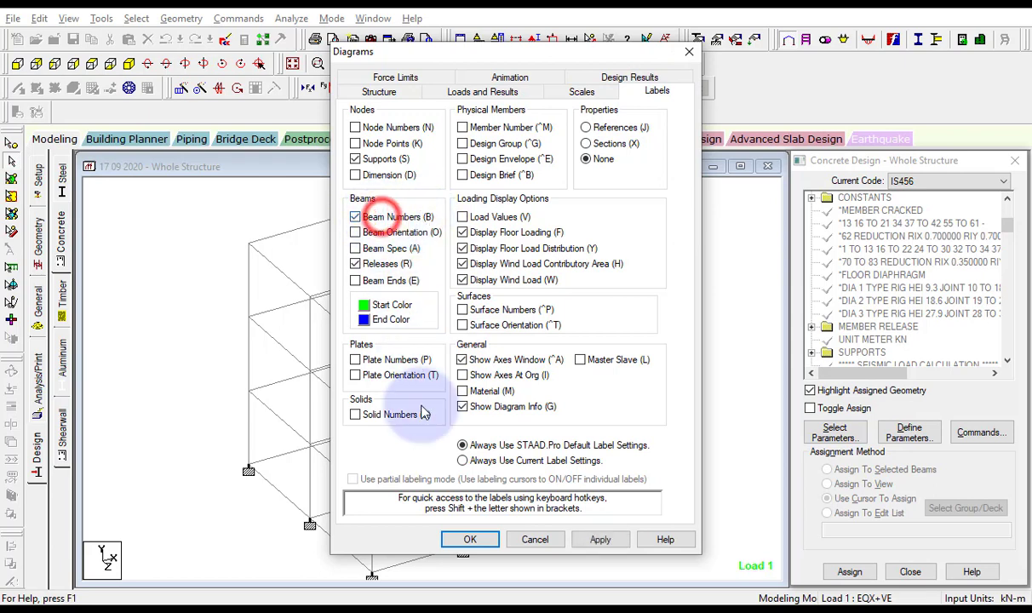
left_click(468, 540)
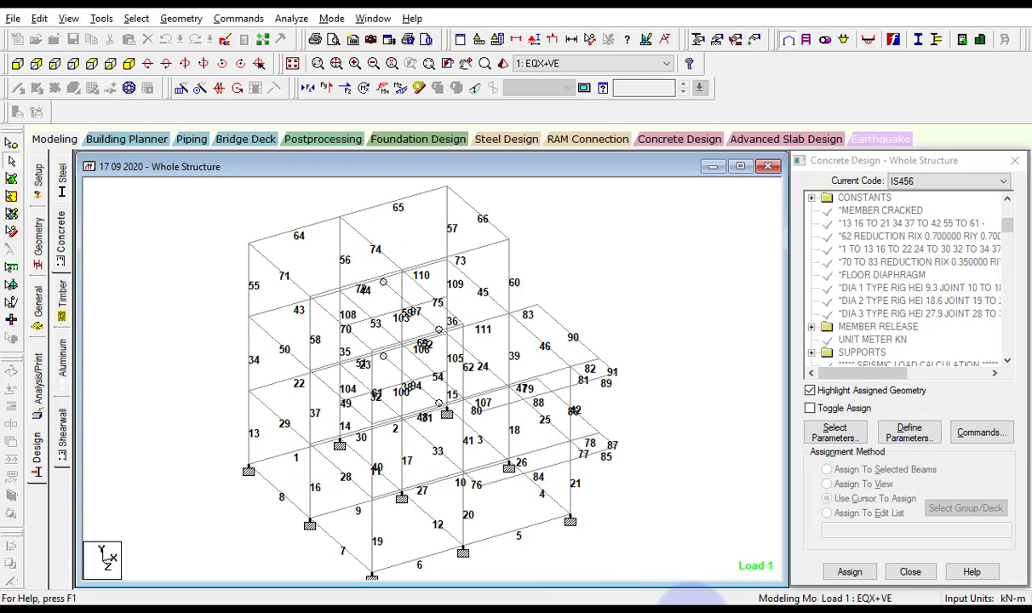
Step: Reopen the output file and examine beam 1's material grades, dimensions, cover and required top and bottom reinforcement areas
mouse_move(695, 596)
left_click(634, 558)
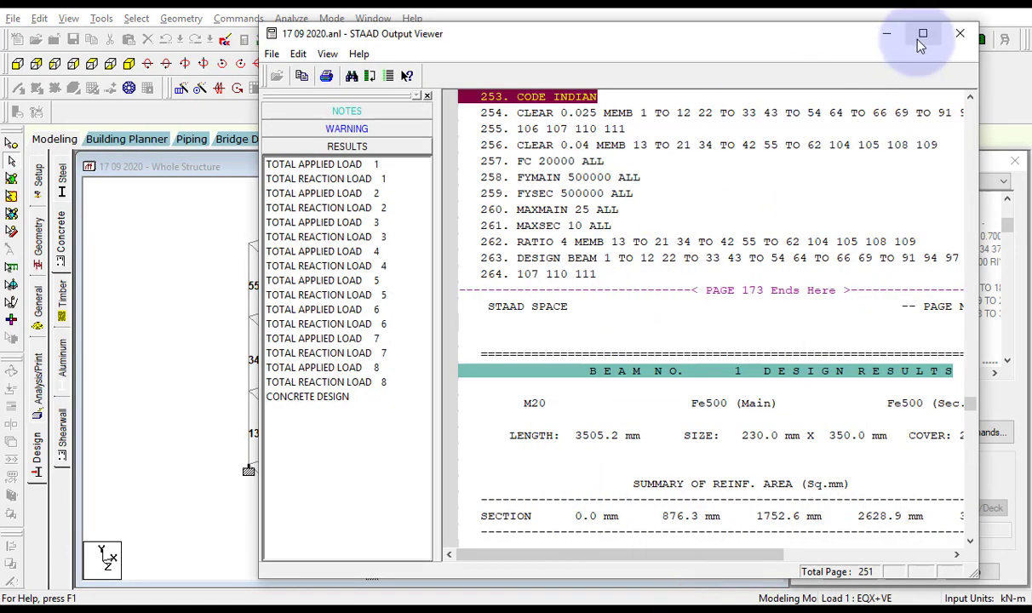
left_click(922, 35)
left_click(269, 375)
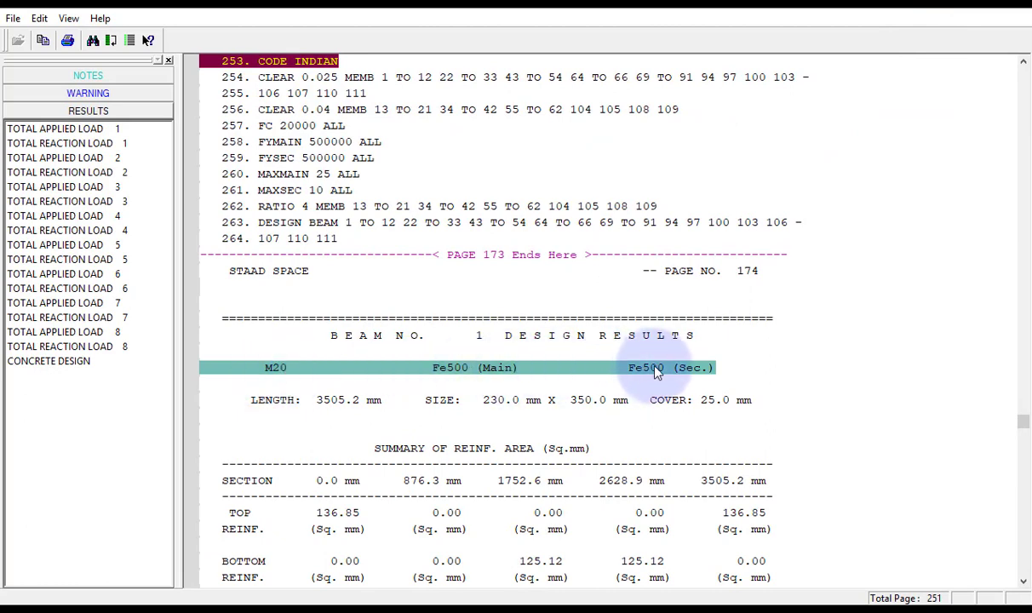
left_click(345, 409)
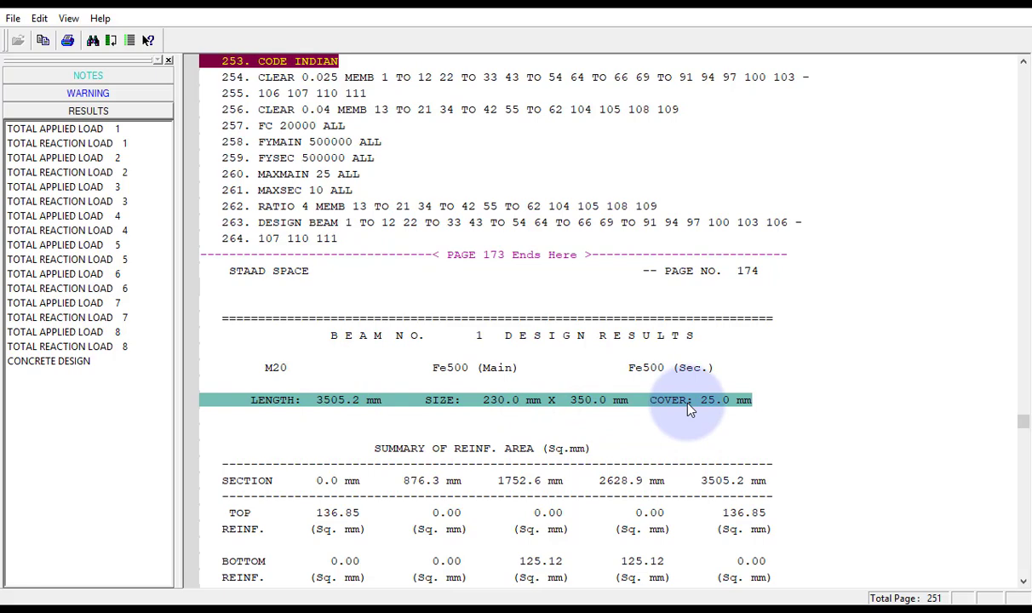
scroll(673, 410, "down", 2)
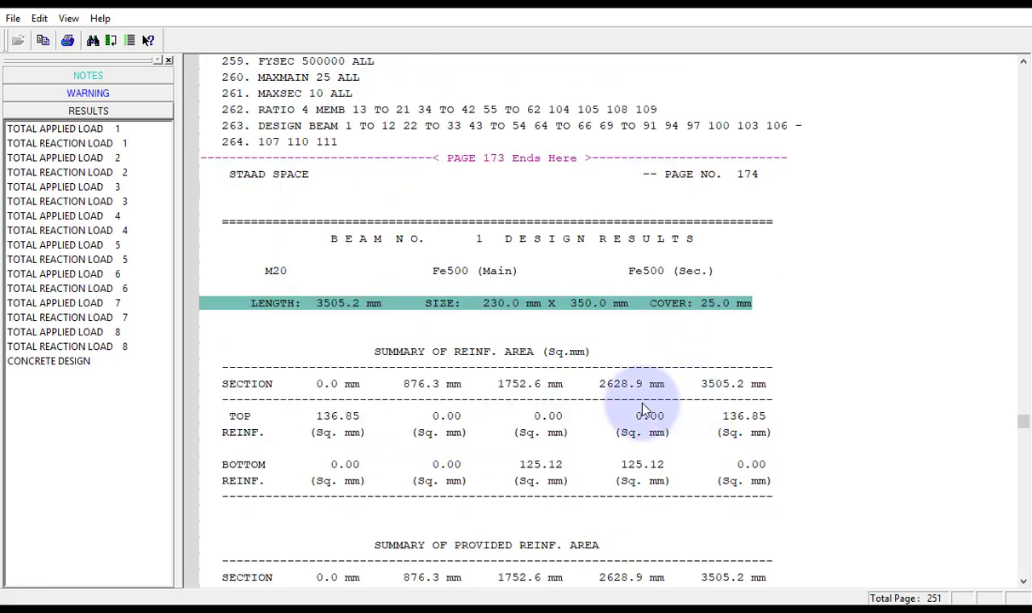
left_click(337, 417)
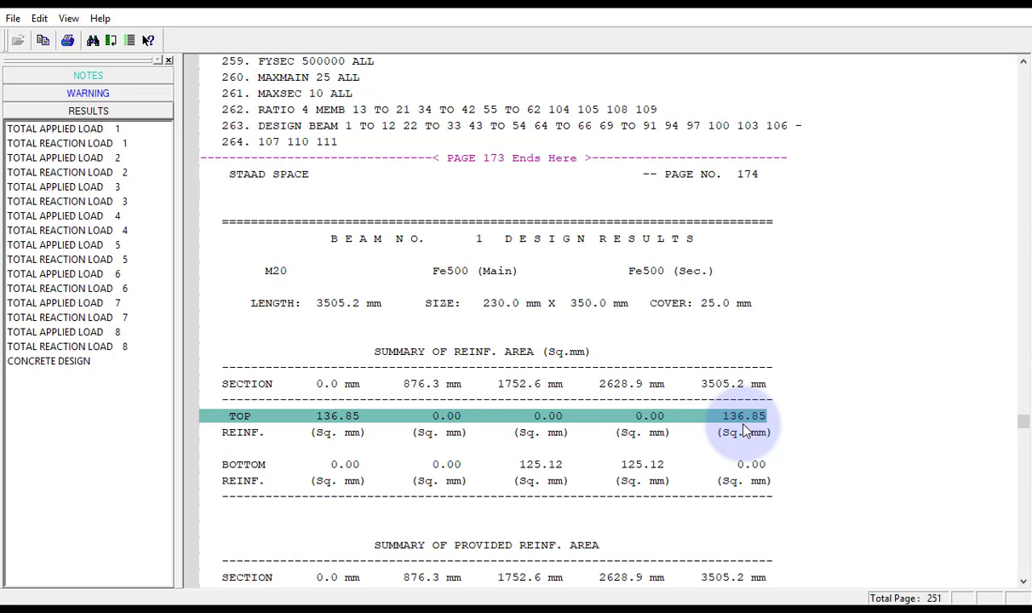
left_click(535, 465)
left_click(640, 465)
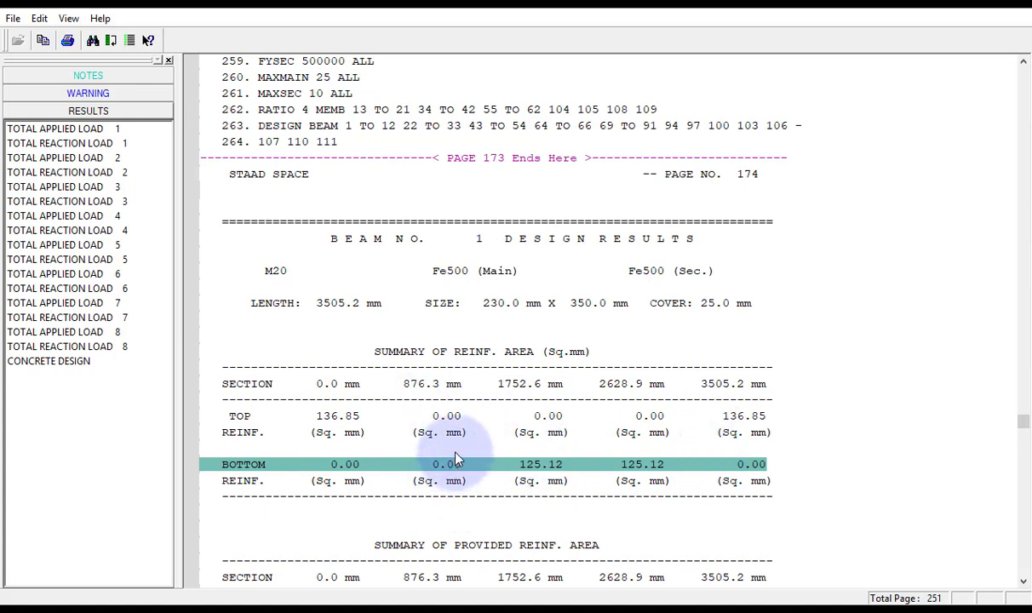
Step: Examine the top, bottom and shear reinforcement provided for beam 1 at each section
scroll(451, 439, "down", 5)
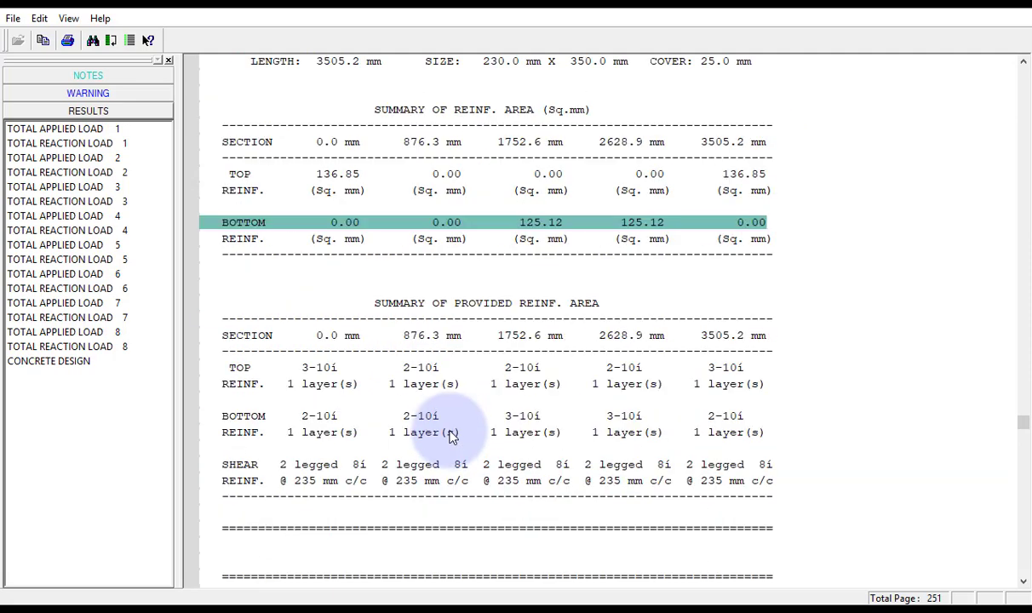
scroll(451, 434, "up", 1)
scroll(452, 426, "down", 1)
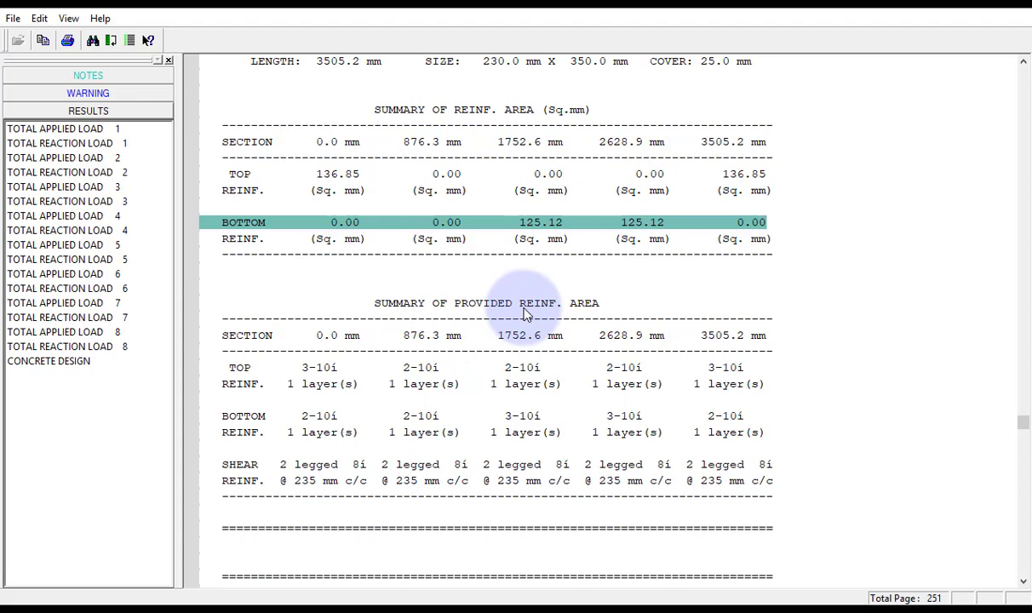
left_click(322, 375)
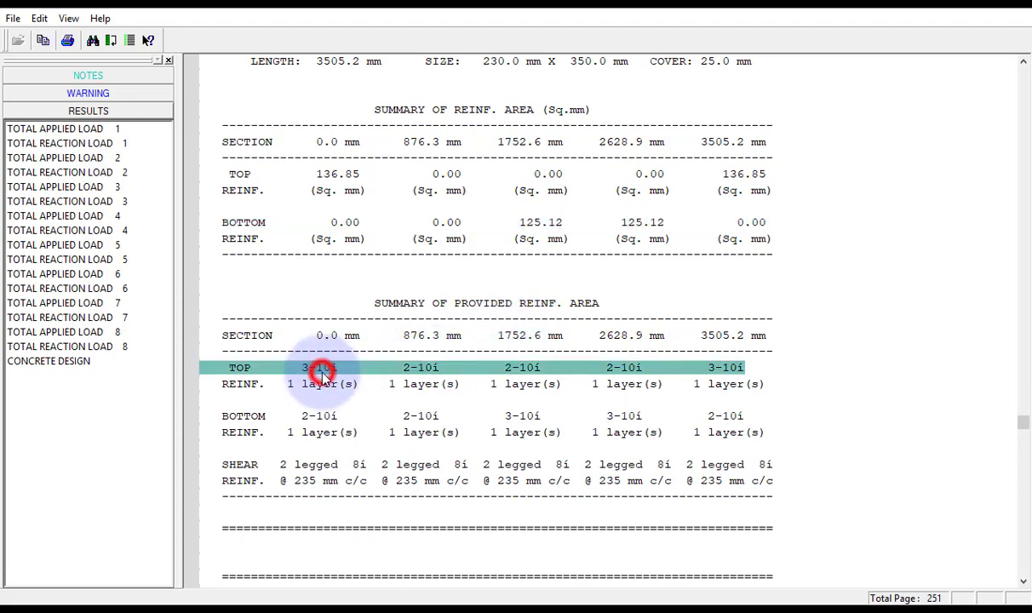
scroll(322, 376, "down", 3)
left_click(320, 317)
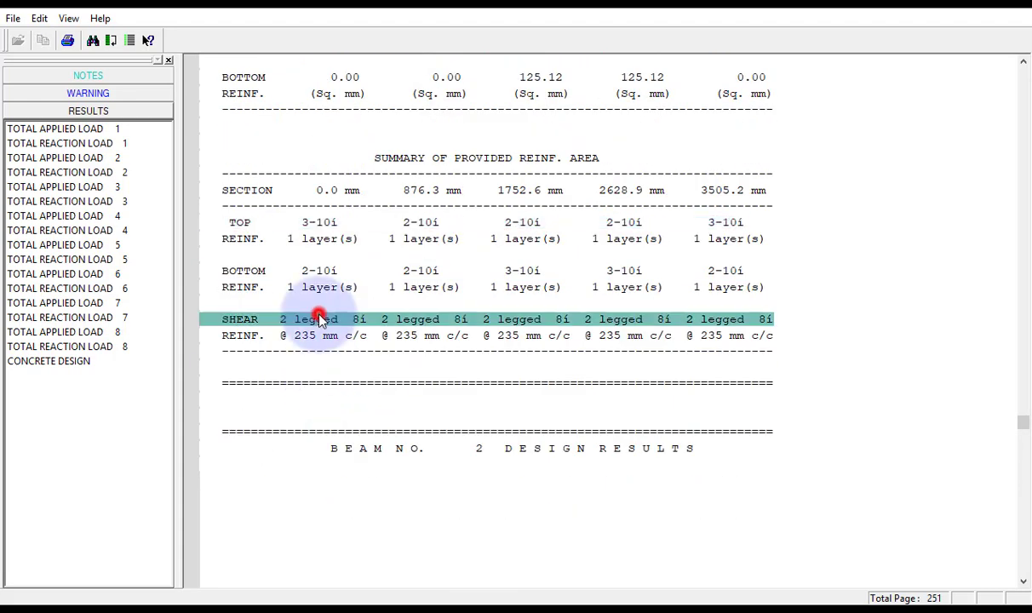
left_click(321, 335)
scroll(320, 344, "up", 1)
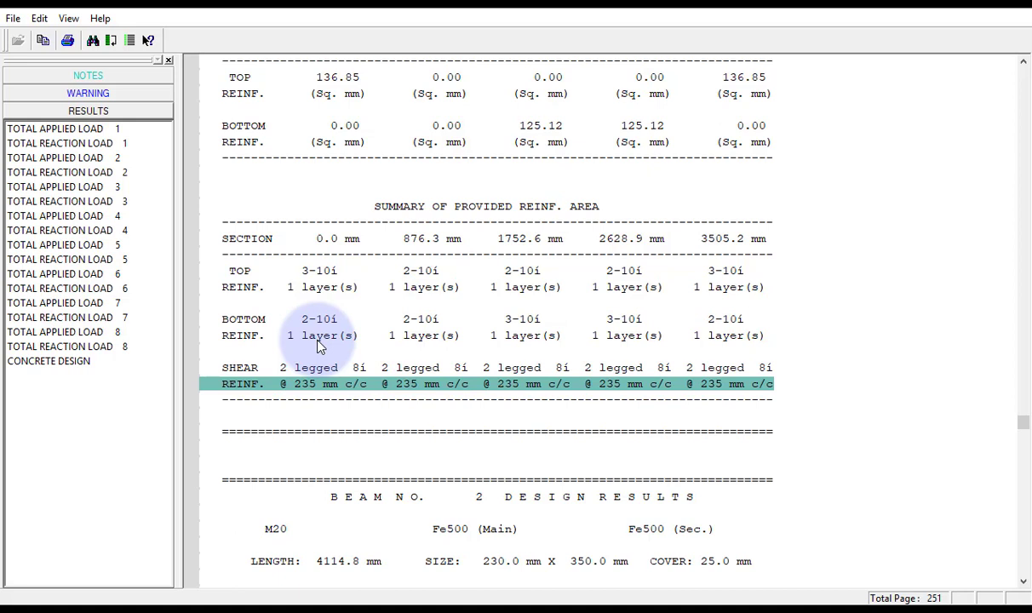
Step: Read through the design results of the beams that follow beam 1 in the output file
scroll(430, 341, "down", 4)
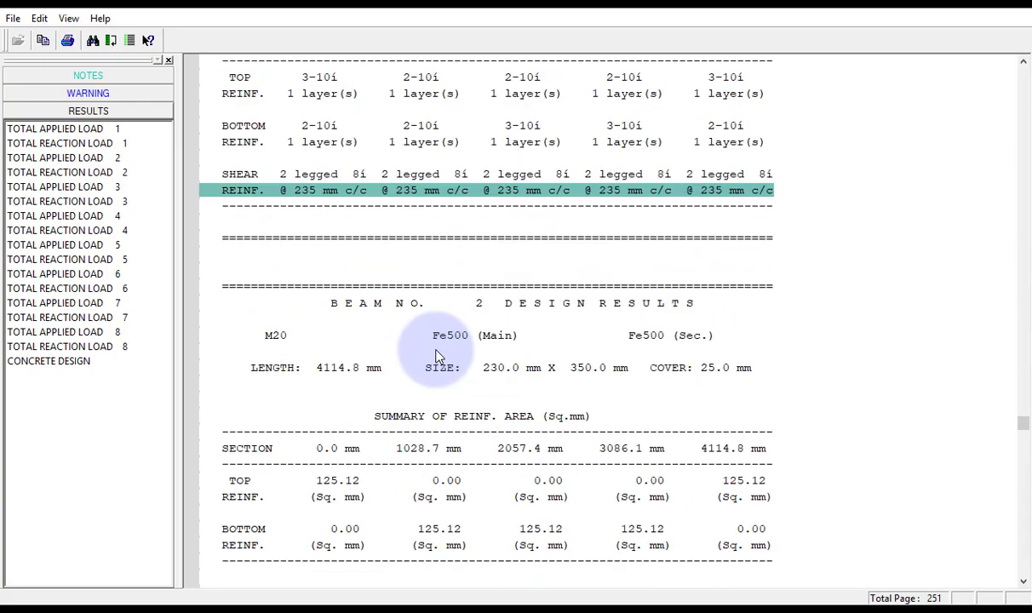
scroll(439, 356, "down", 10)
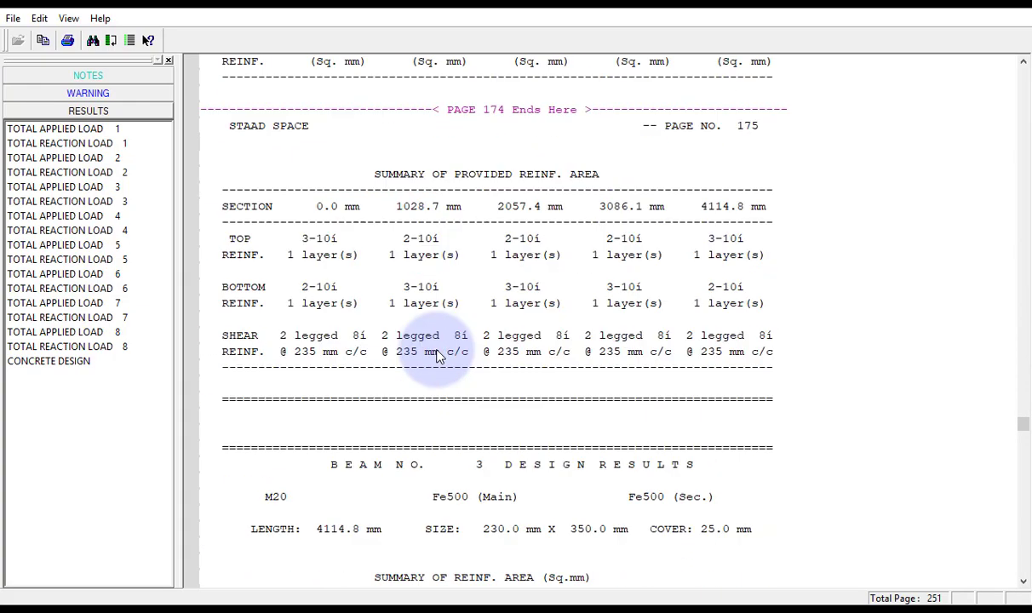
scroll(438, 356, "down", 4)
scroll(438, 356, "down", 20)
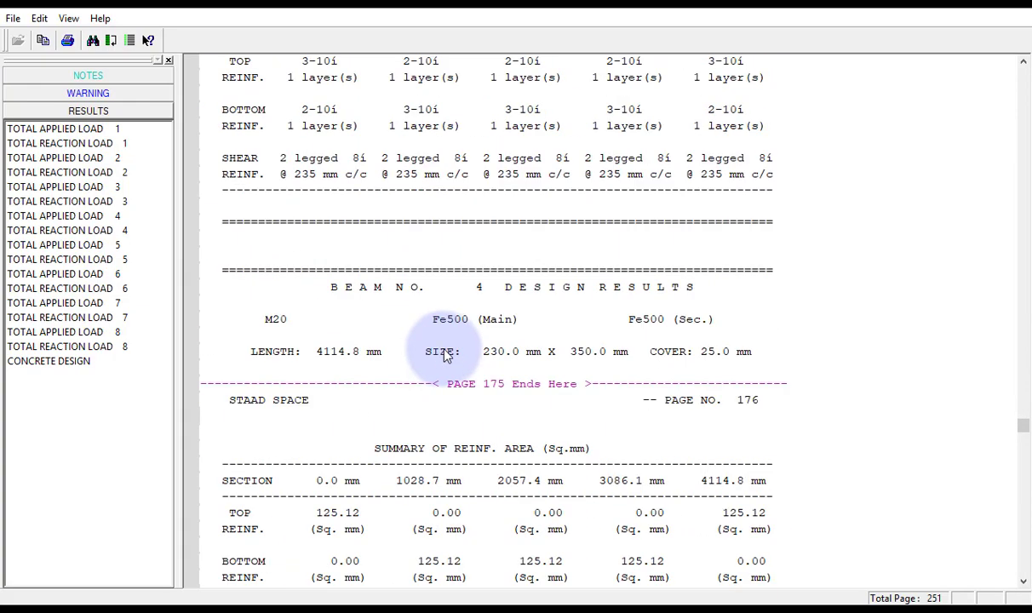
scroll(635, 396, "down", 20)
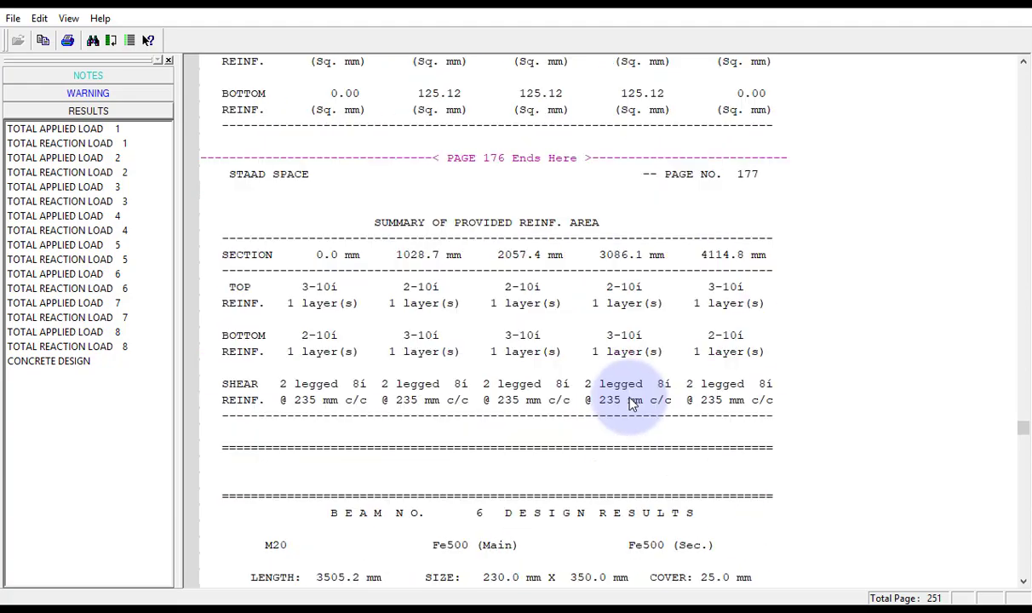
scroll(633, 403, "down", 20)
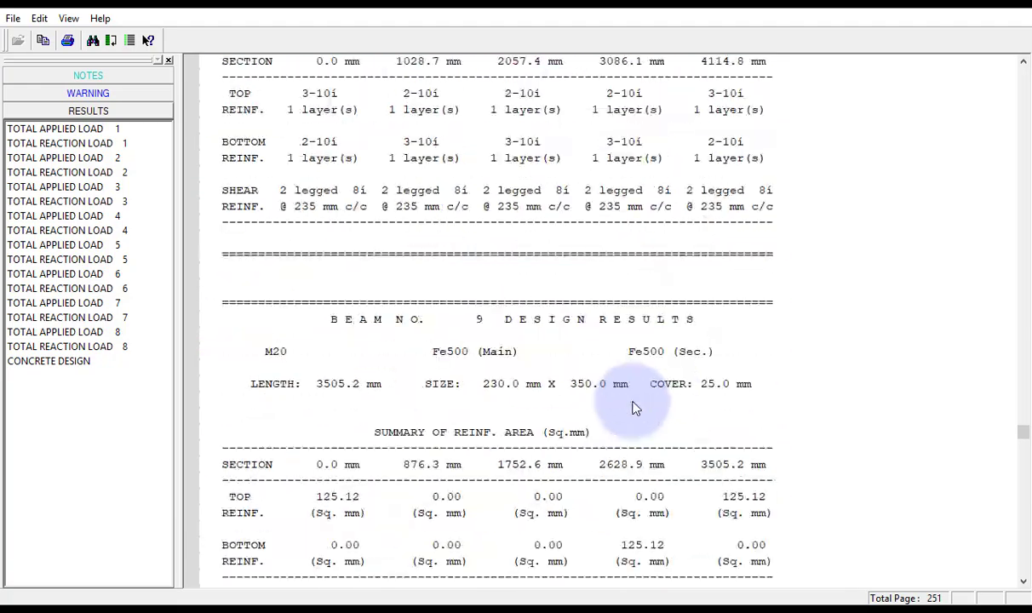
scroll(646, 408, "down", 10)
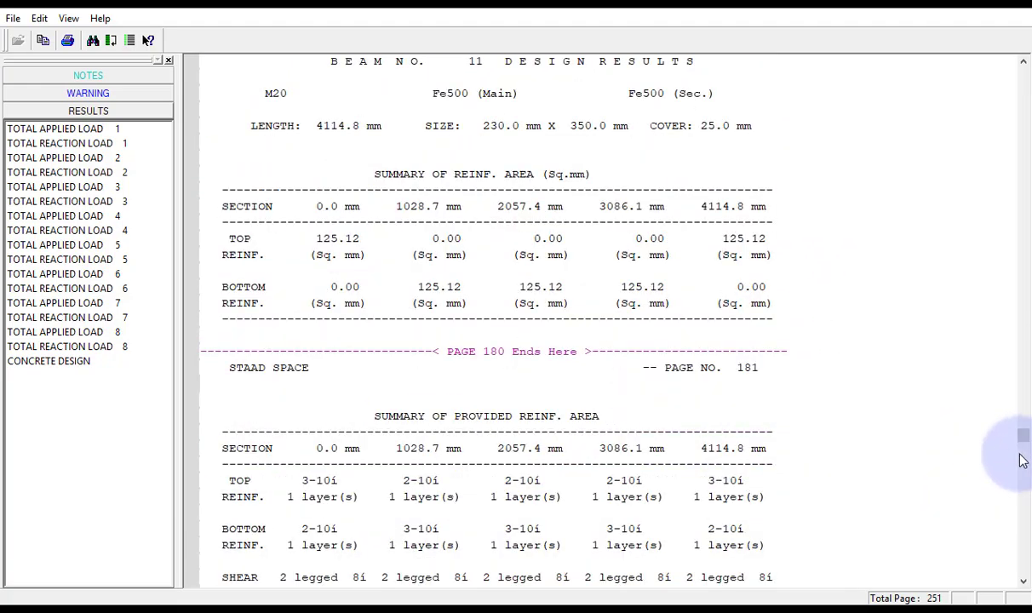
Step: Examine the concrete take-off at the end of the output file and the design results for columns 108 and 109
left_click_drag(1025, 445, 1026, 583)
scroll(638, 413, "up", 7)
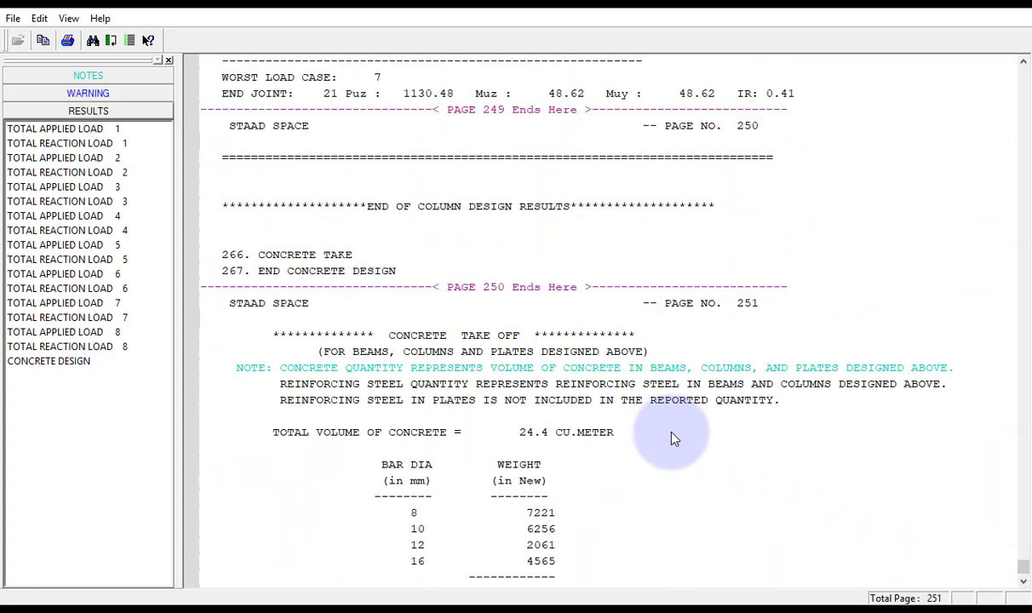
scroll(608, 407, "up", 10)
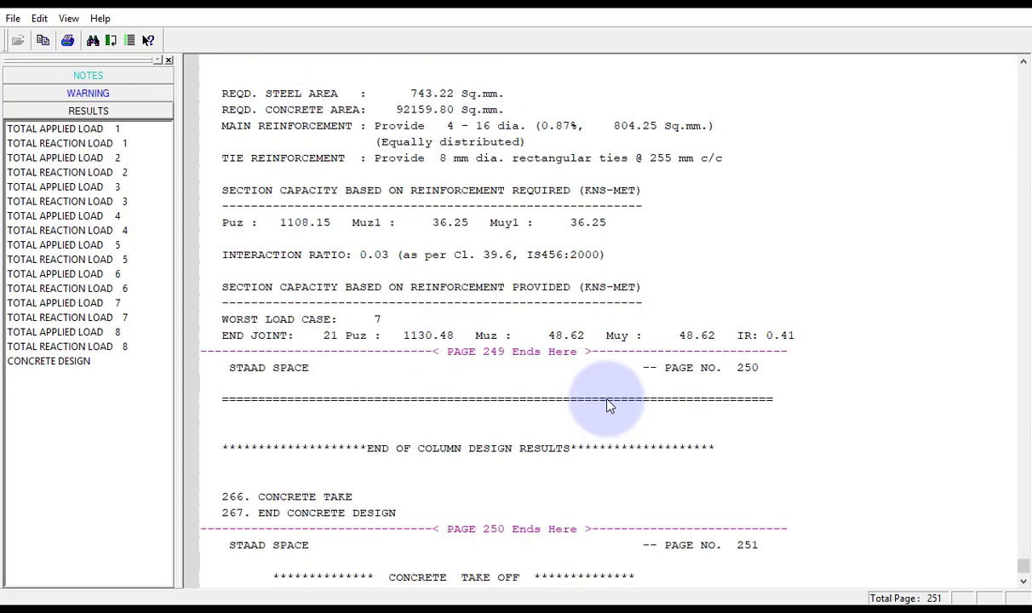
scroll(608, 400, "down", 4)
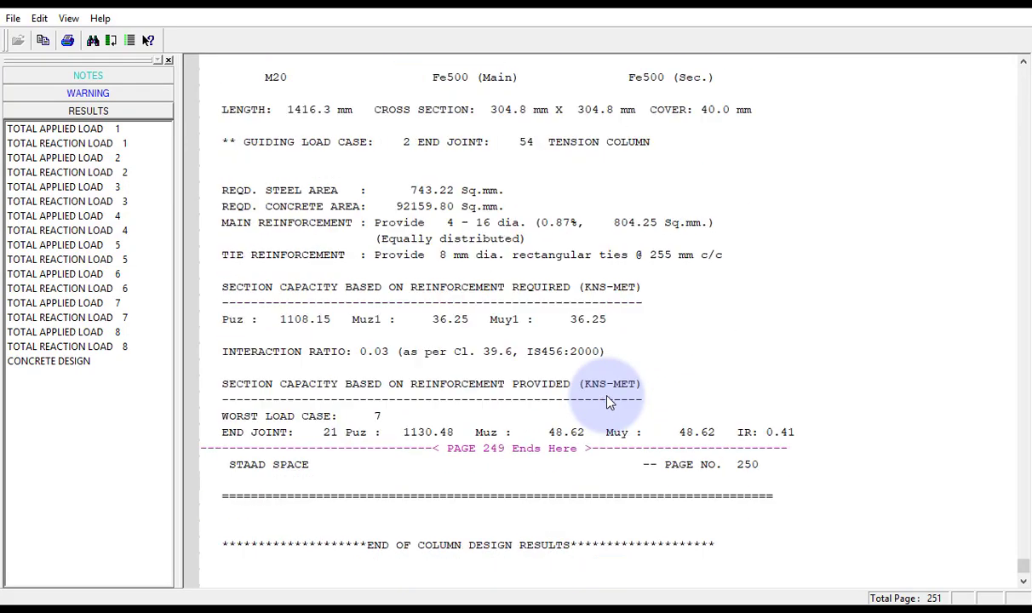
scroll(608, 400, "up", 4)
scroll(368, 228, "up", 5)
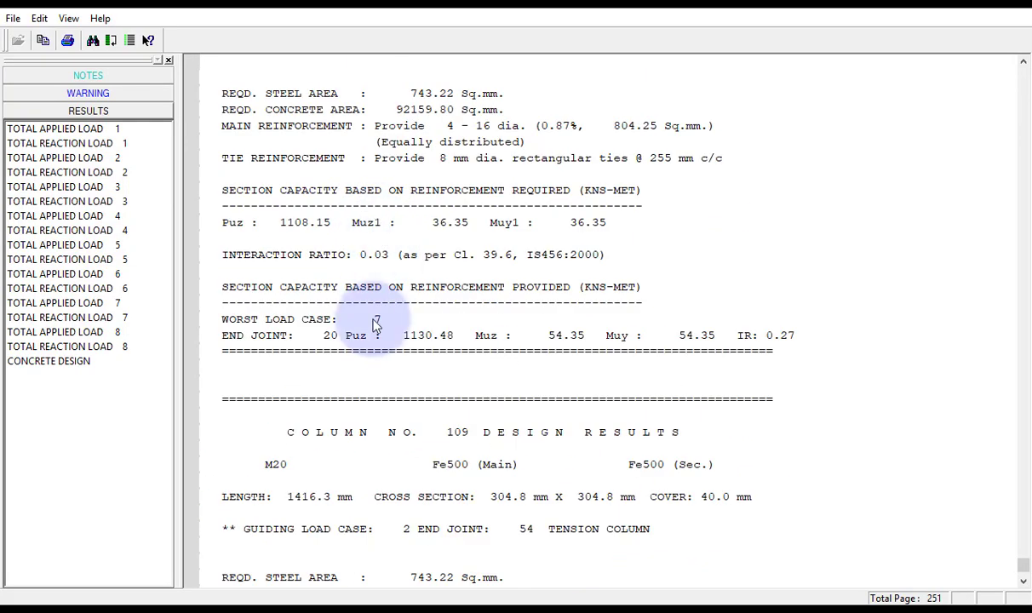
scroll(483, 449, "up", 5)
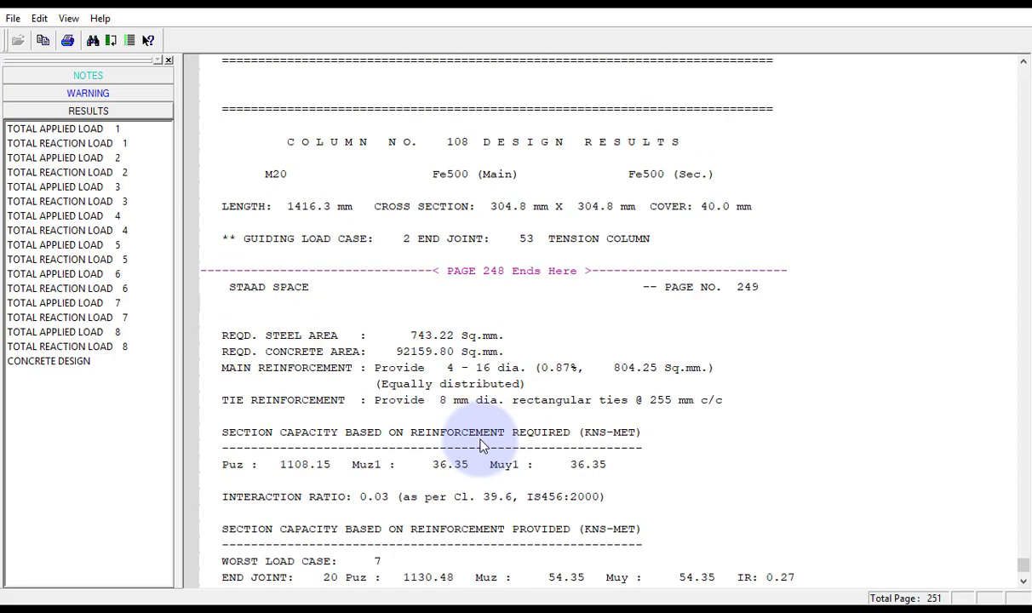
scroll(483, 426, "down", 8)
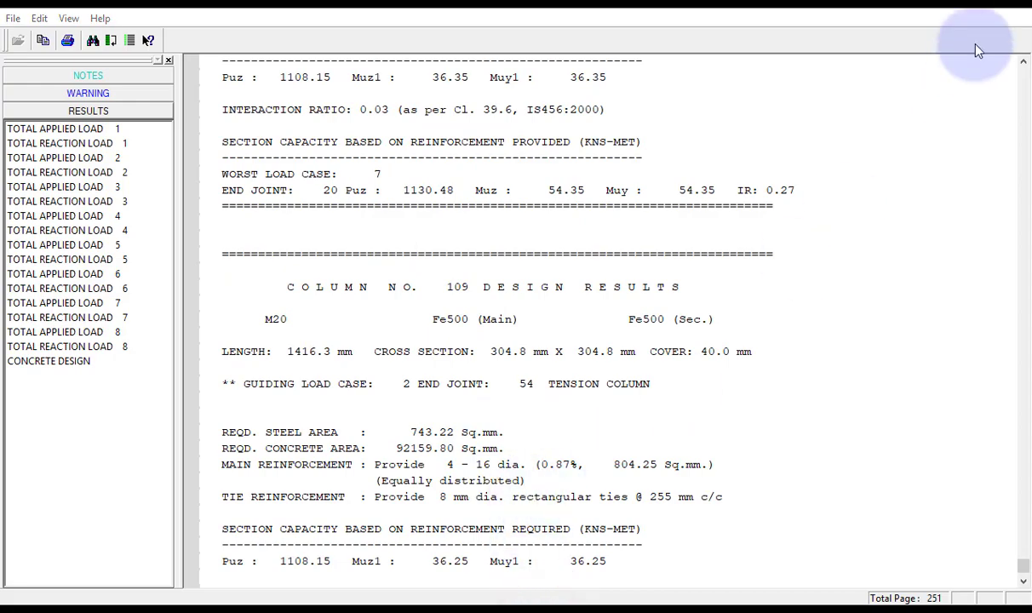
Step: Return to the model and check which numbered members are assigned to DESIGN BEAM and DESIGN COLUMN
left_click(982, 12)
left_click(208, 254)
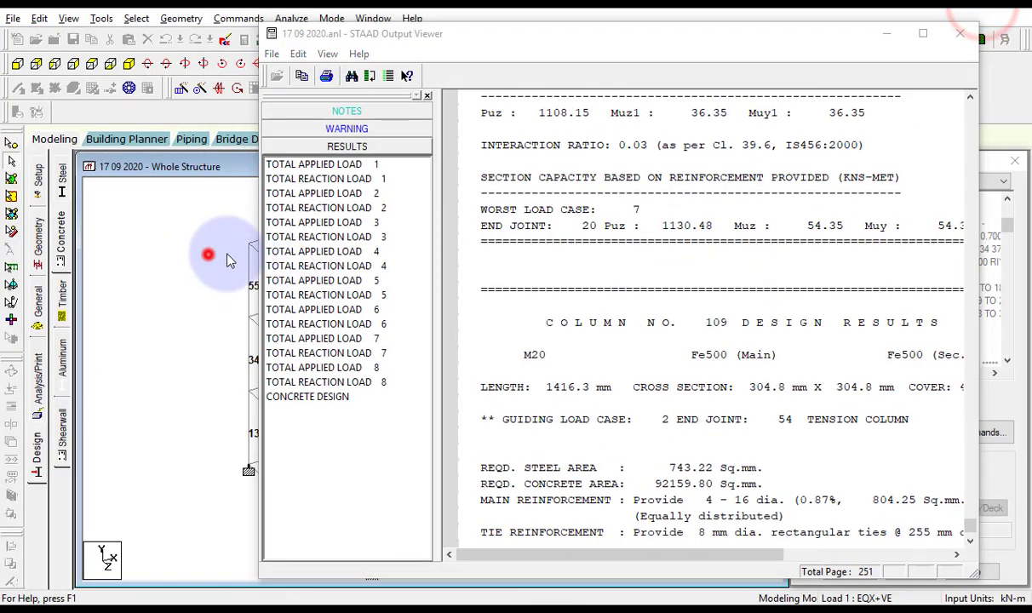
left_click(885, 33)
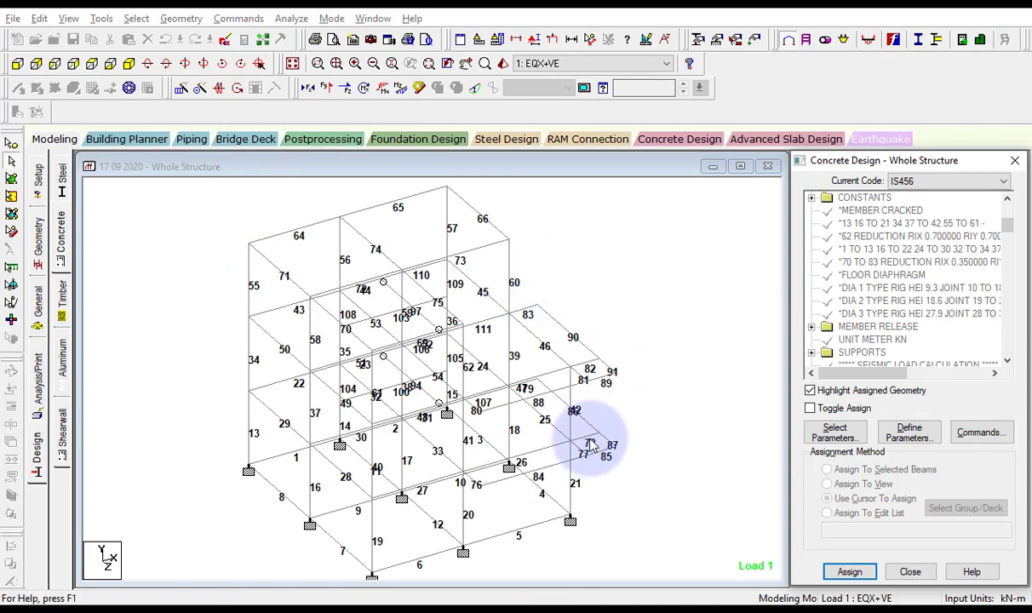
scroll(398, 270, "up", 4)
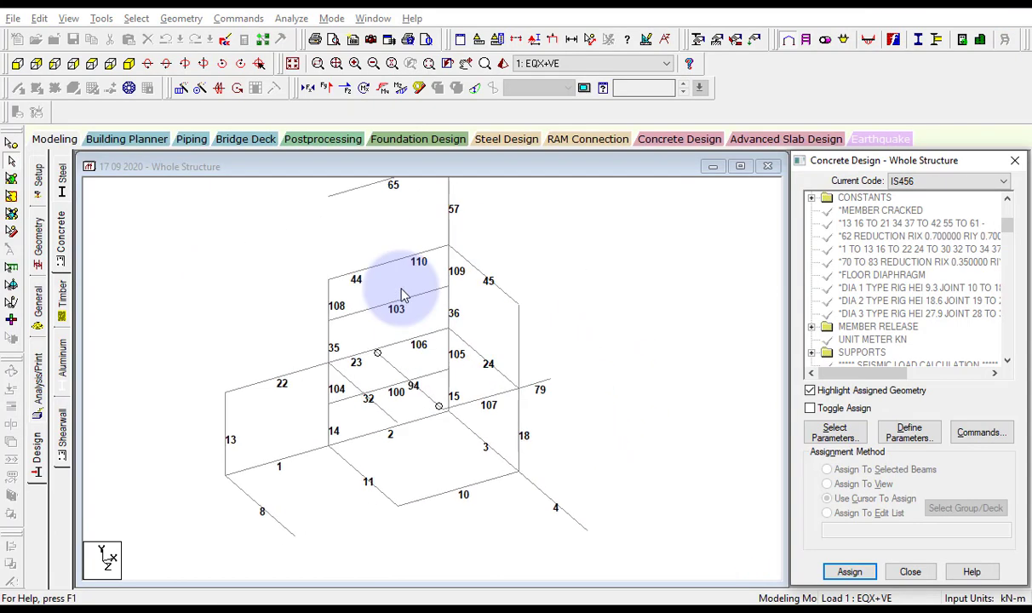
scroll(398, 269, "up", 1)
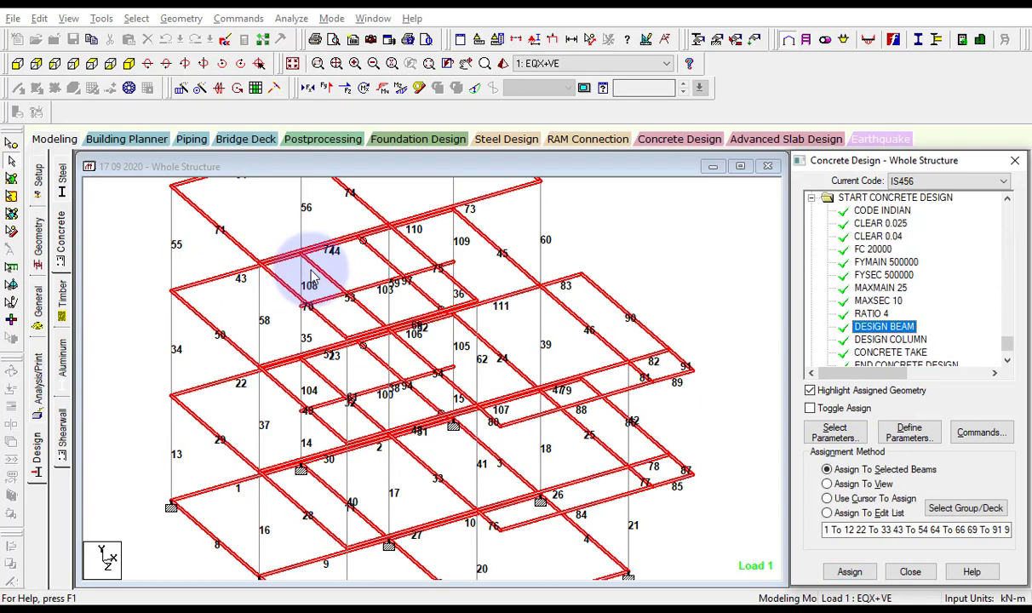
key("Down")
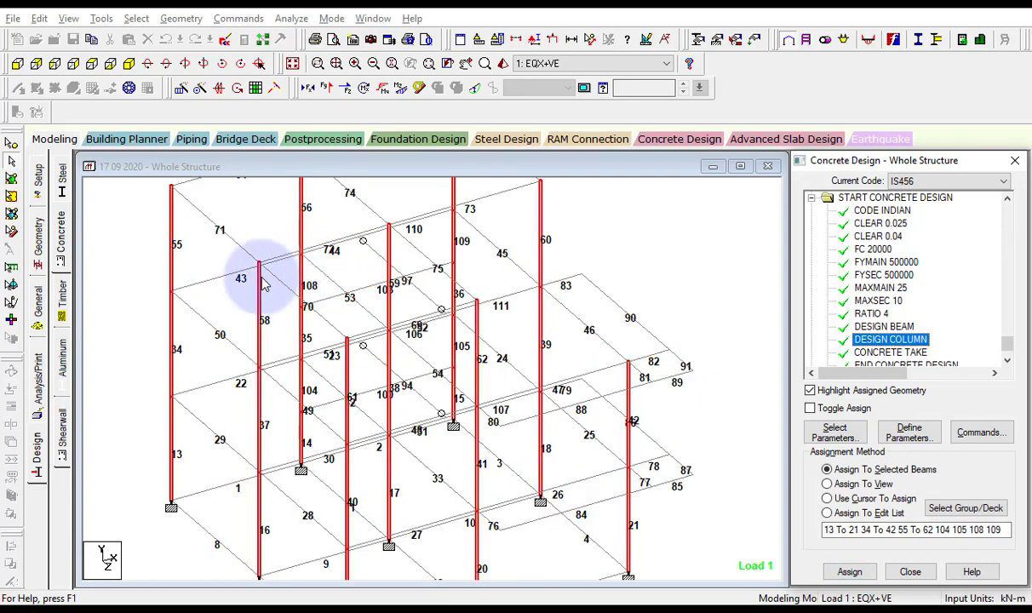
left_click(132, 287)
key("Right")
key("Right")
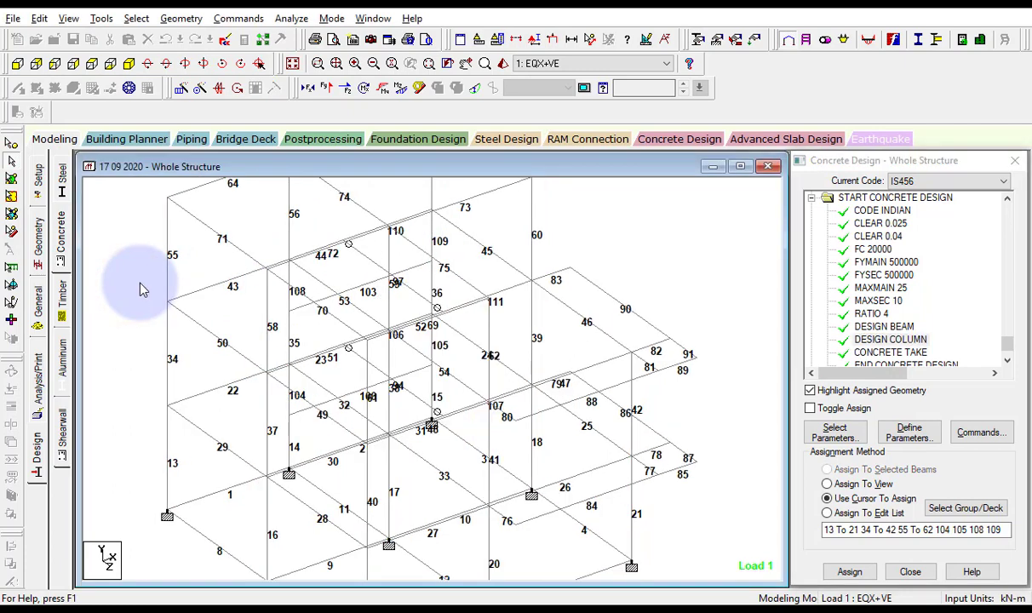
key("Right")
key("Right")
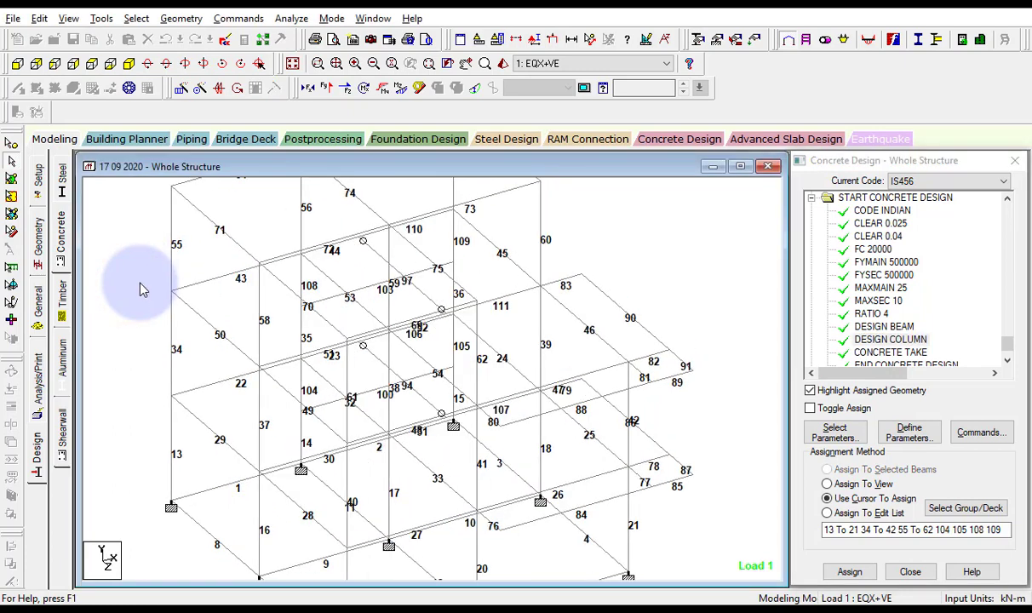
Step: Inspect the concrete design of column 109, including its section reinforcement, design load and design parameters
left_click(458, 230)
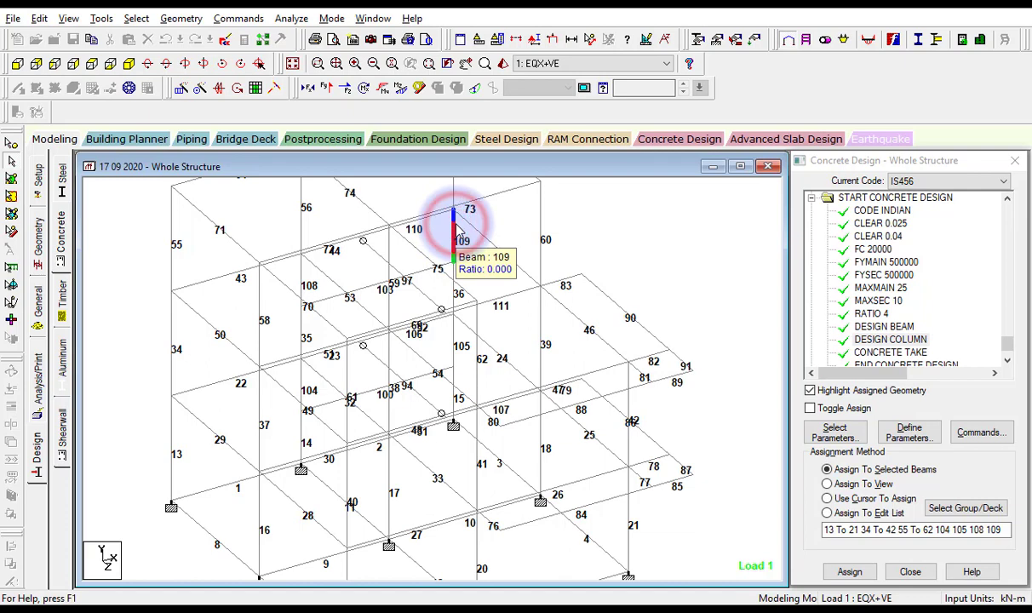
double_click(456, 228)
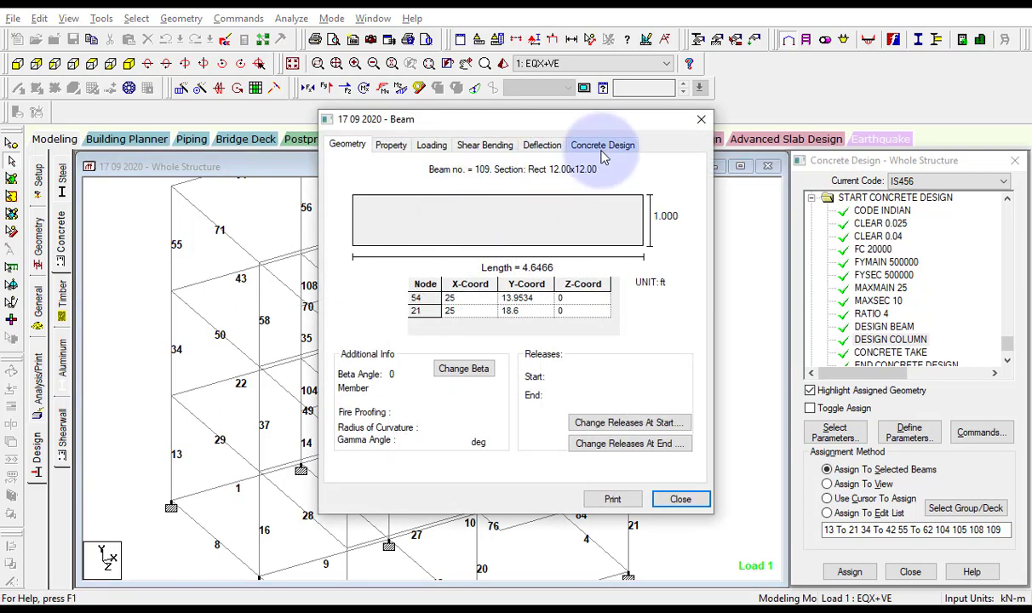
left_click(597, 146)
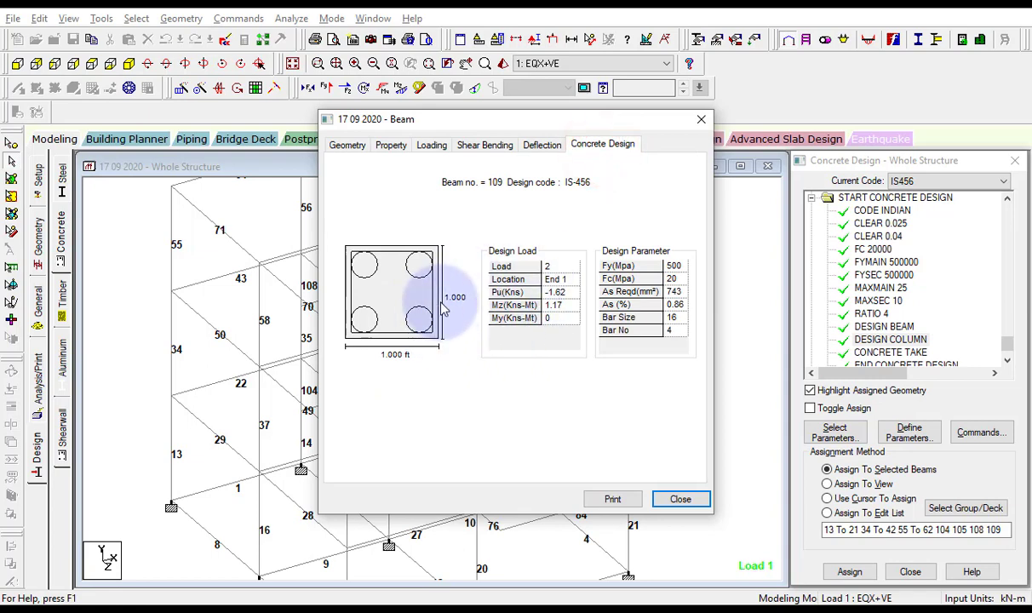
left_click(701, 119)
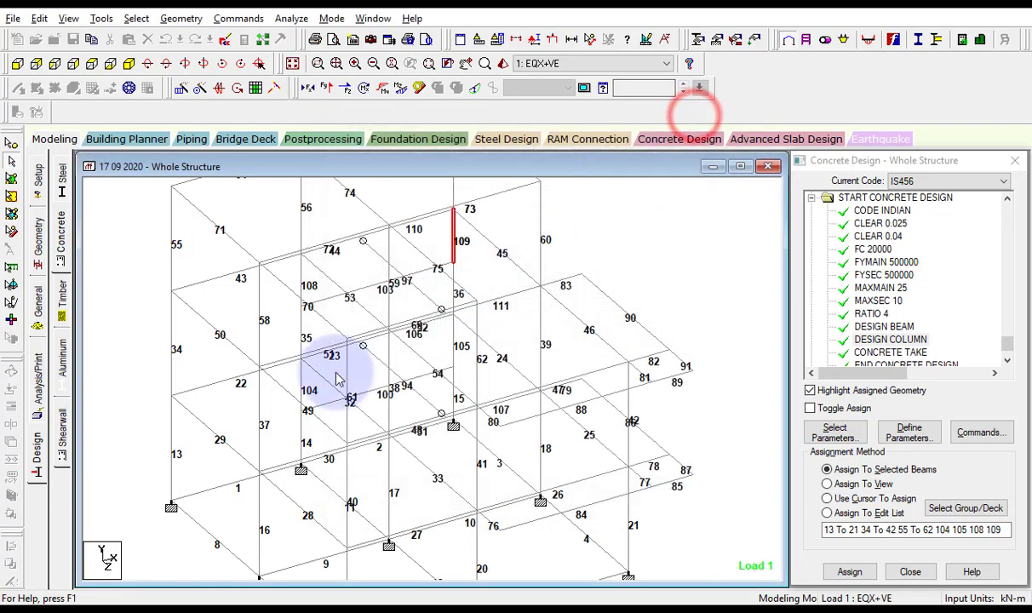
Step: Inspect beam 43's deflection, bending diagram and concrete design reinforcement details in its member properties
double_click(213, 279)
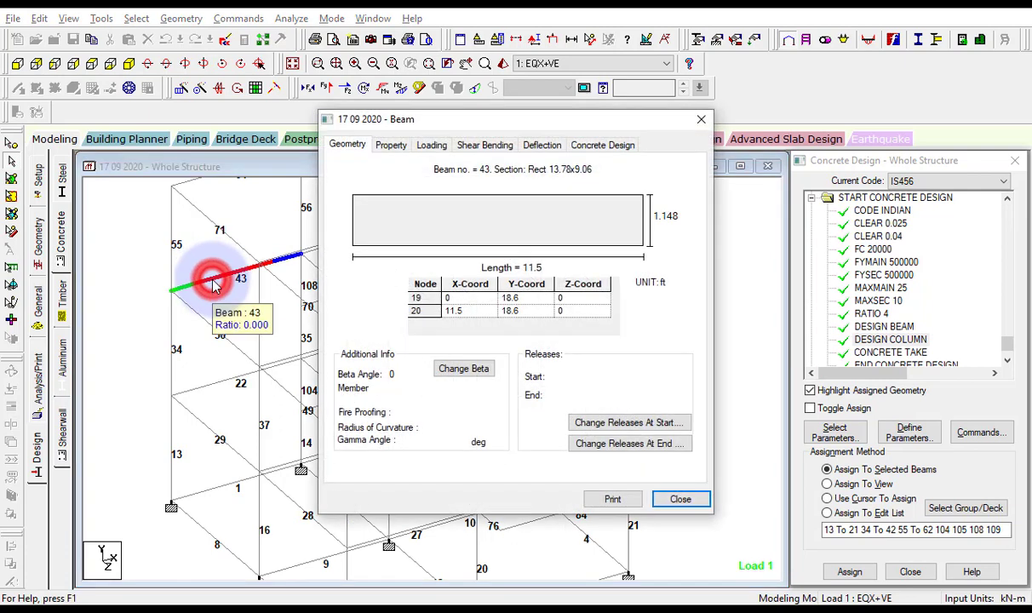
left_click(541, 145)
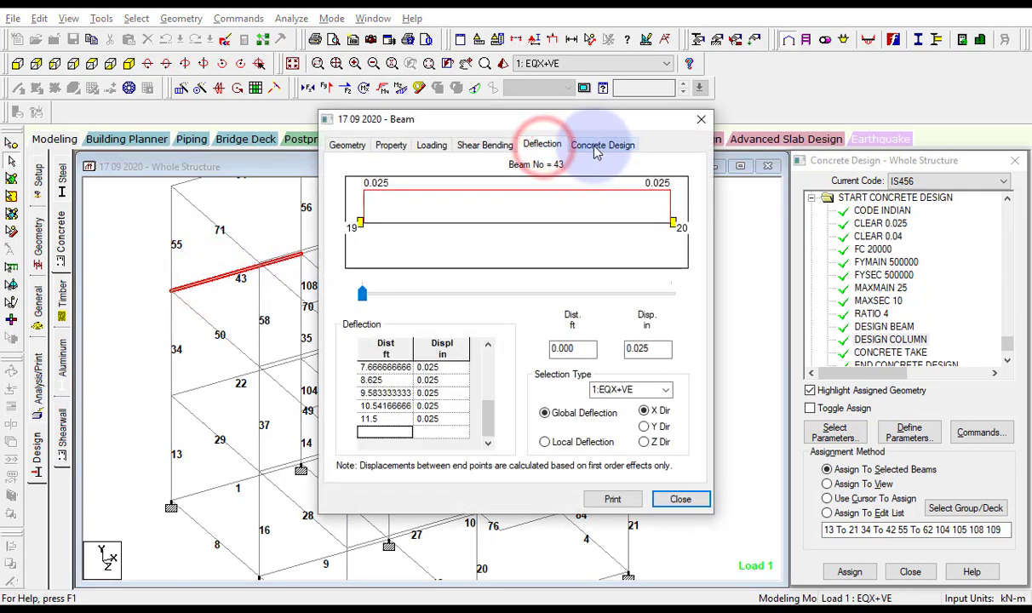
left_click(596, 146)
left_click(477, 145)
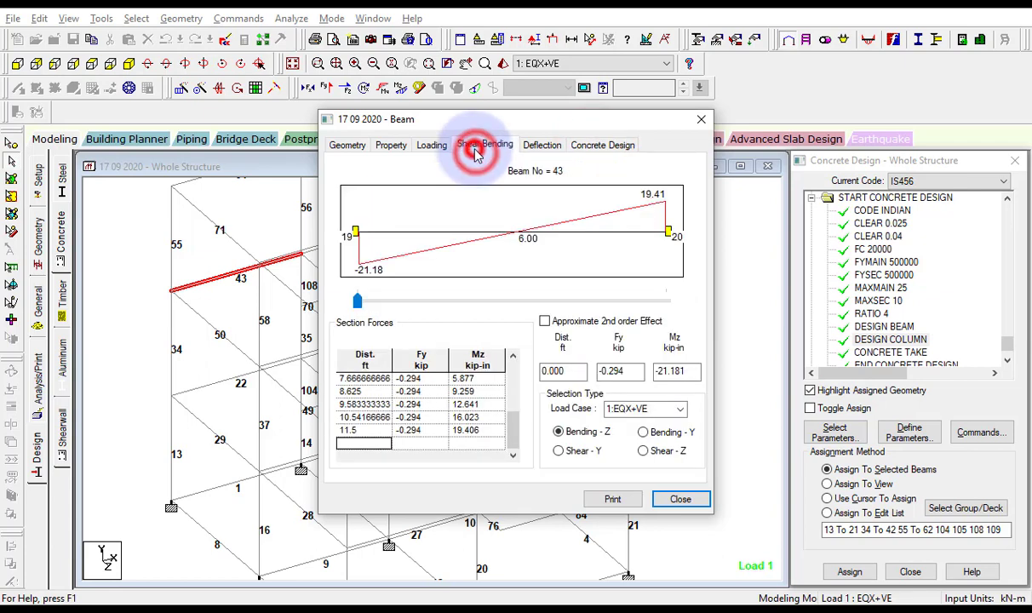
left_click(596, 145)
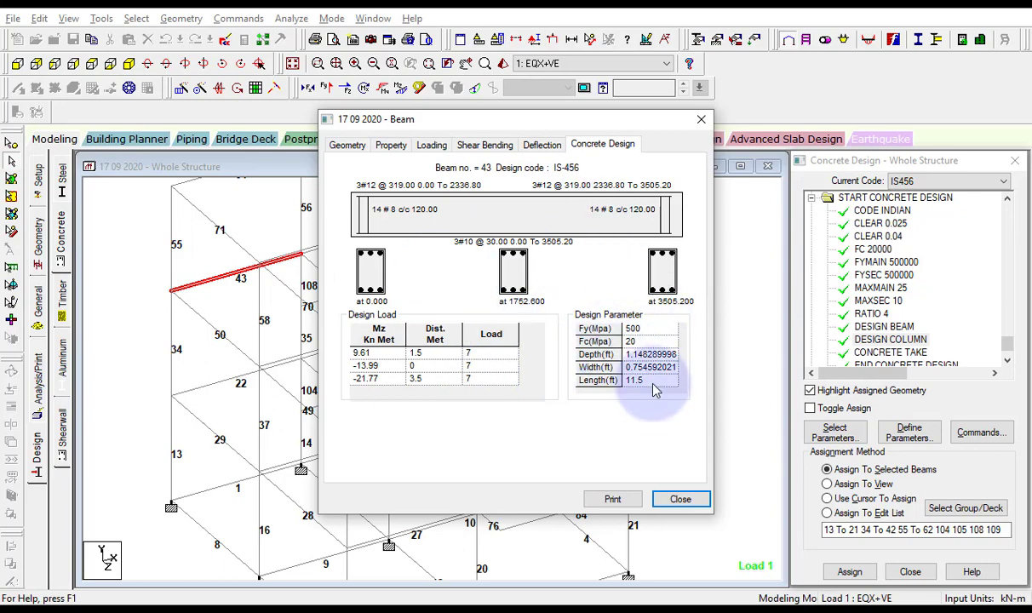
left_click(681, 499)
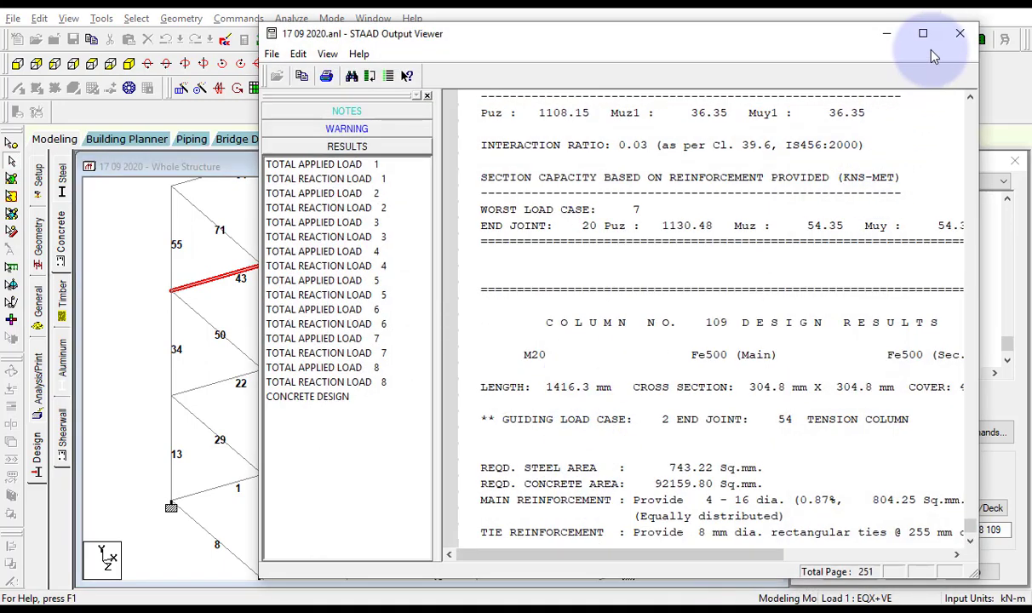
Step: Switch to the STAAD Output Viewer and examine the concrete take-off for total concrete volume and the steel weight of each bar diameter
left_click(929, 38)
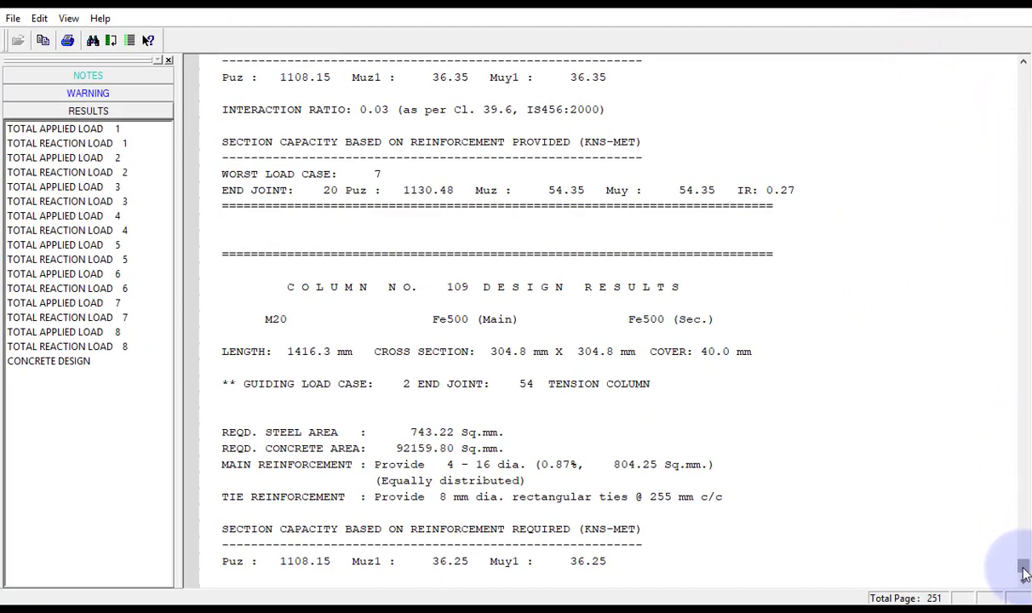
scroll(602, 413, "down", 9)
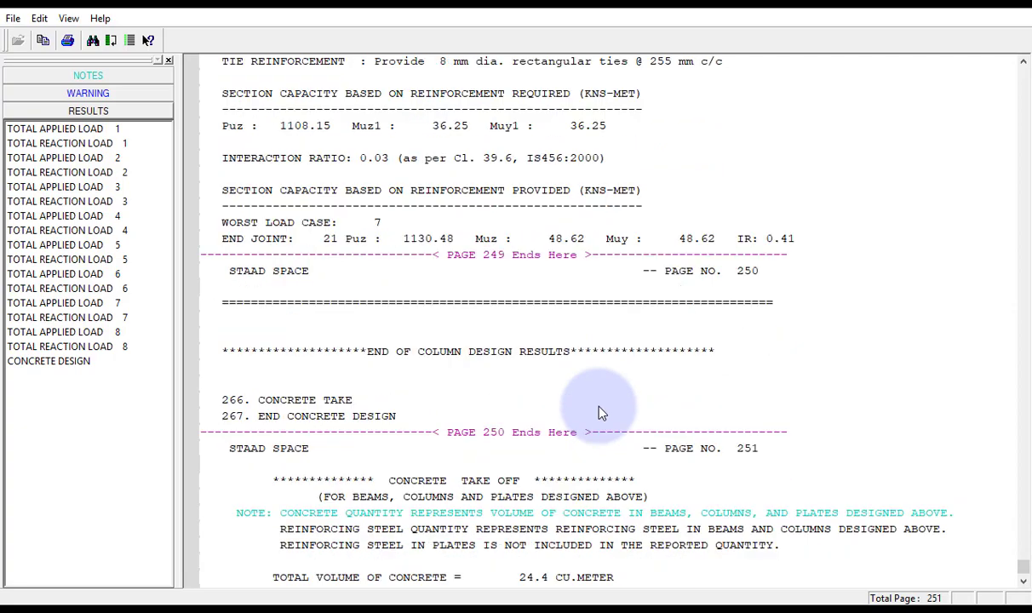
scroll(601, 413, "down", 10)
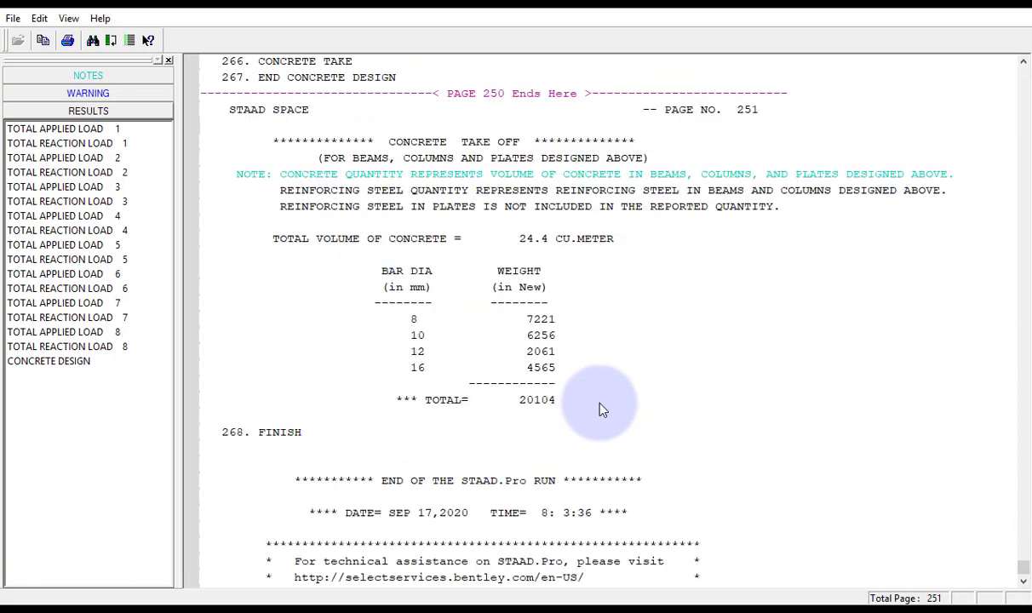
scroll(602, 406, "up", 2)
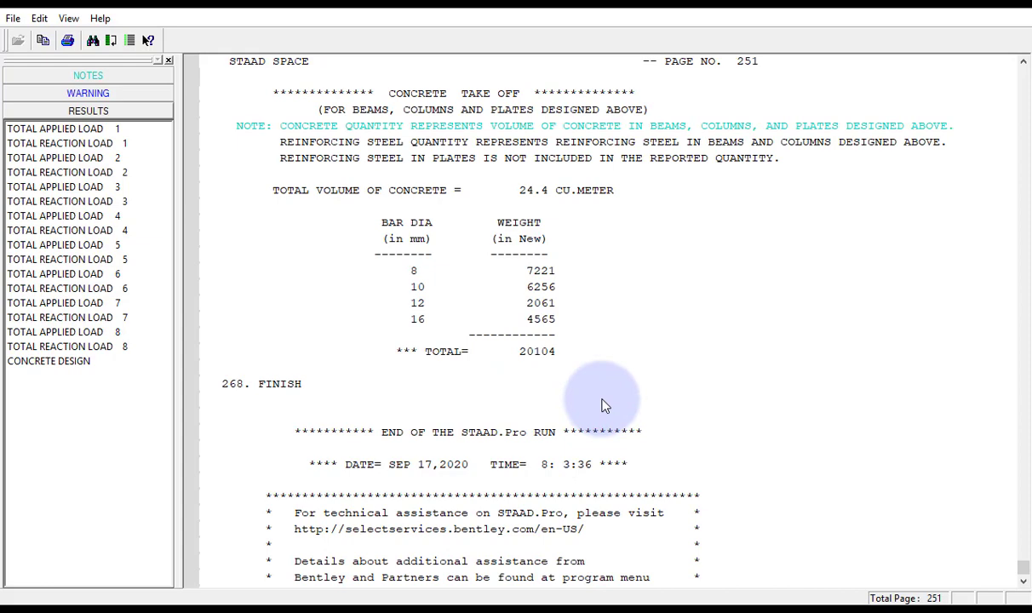
scroll(601, 406, "up", 3)
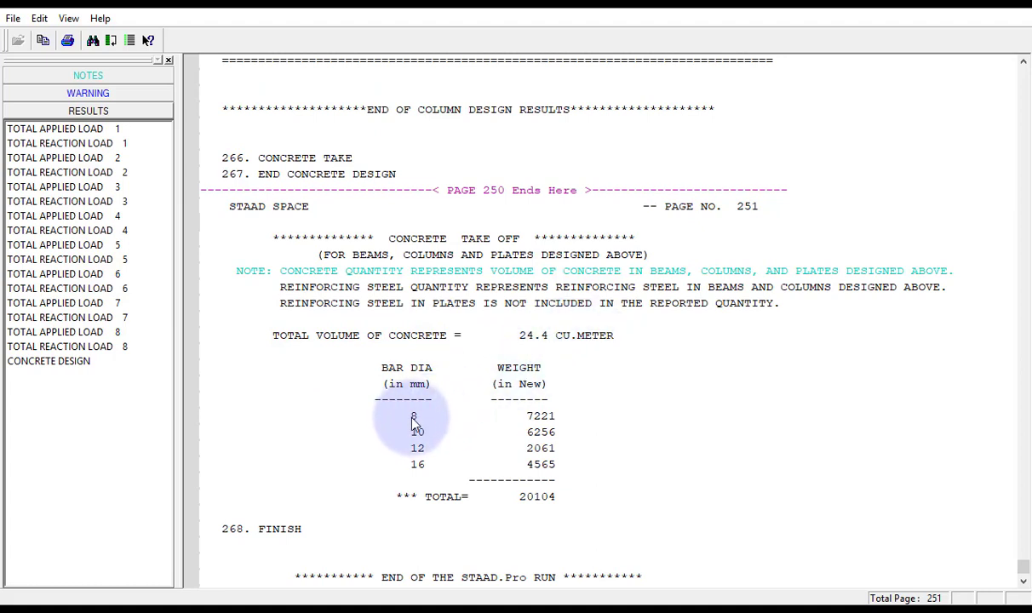
left_click(471, 335)
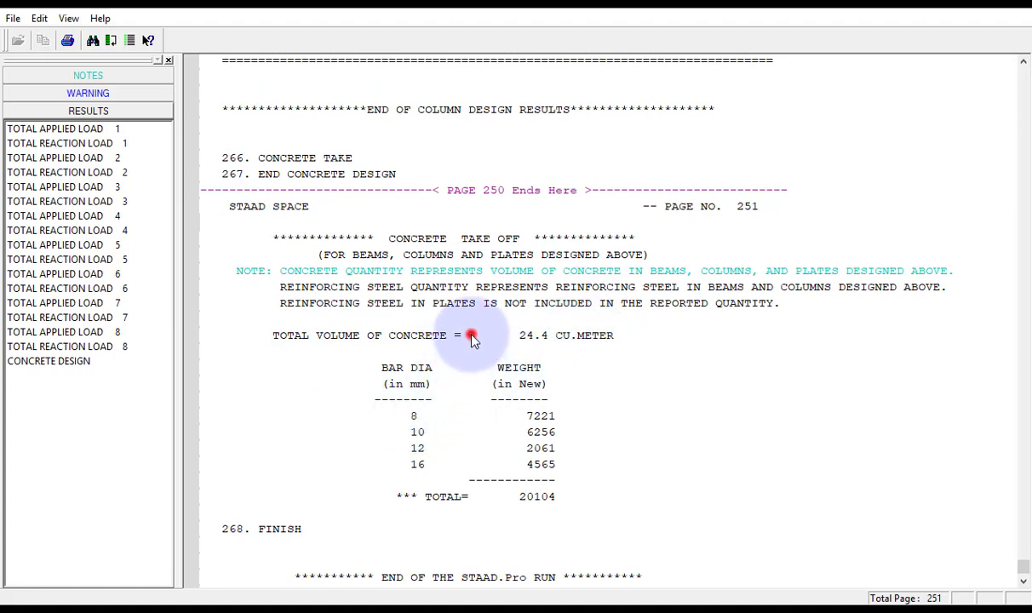
left_click(429, 419)
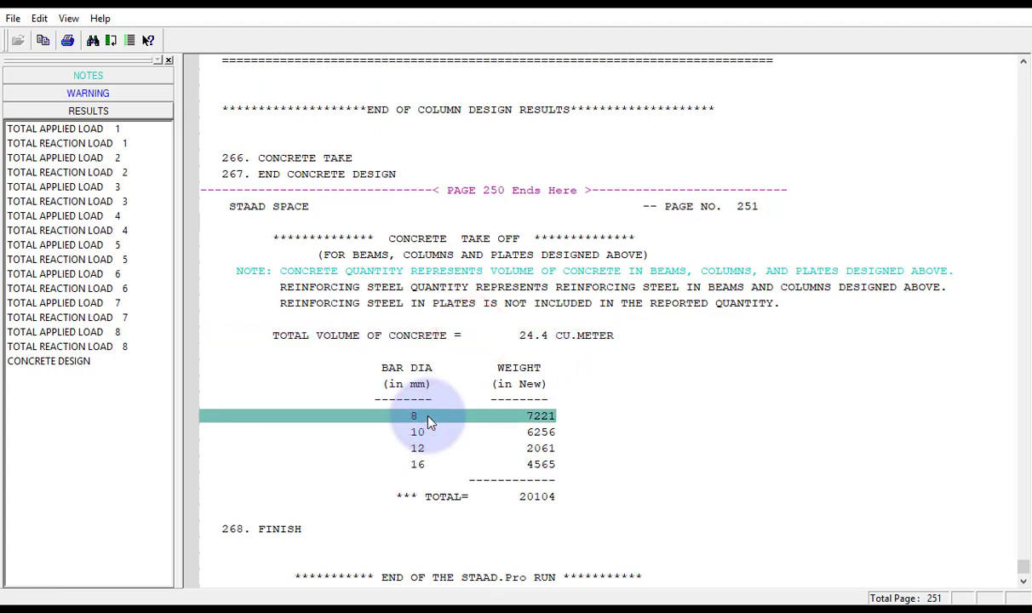
left_click(547, 431)
left_click(548, 449)
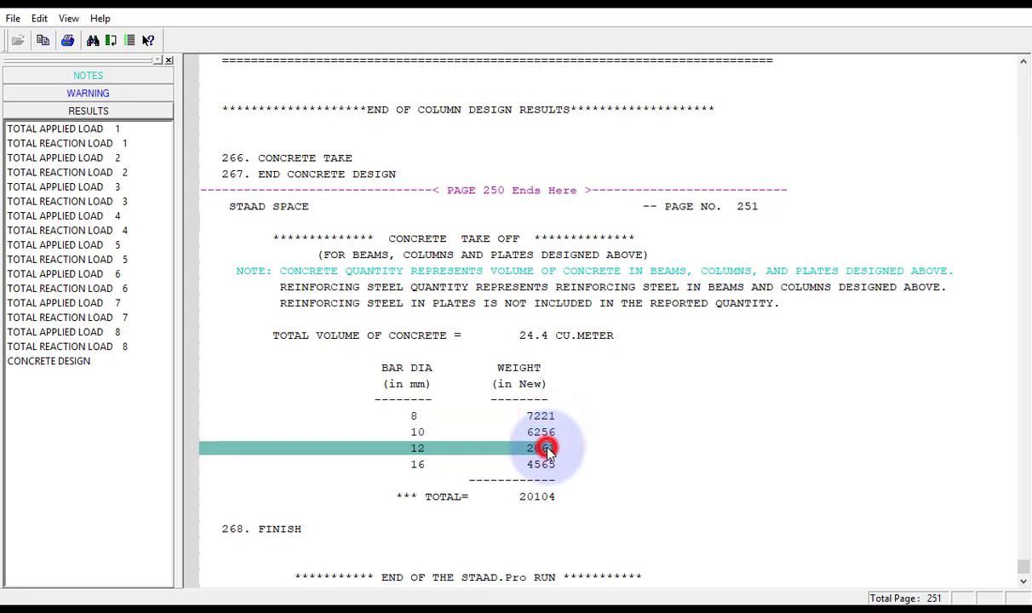
left_click(547, 465)
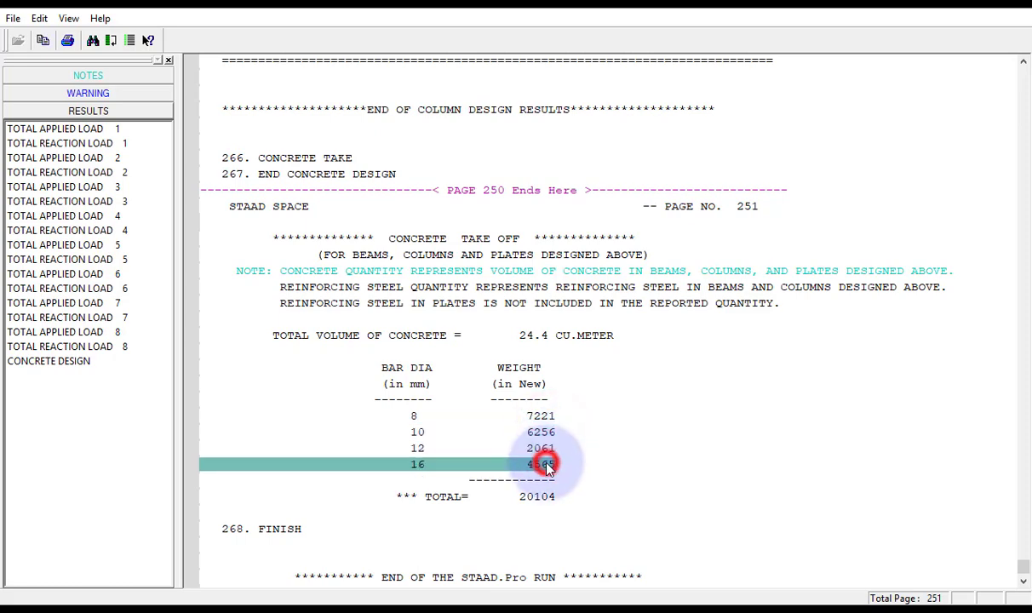
Step: Read back through the column design results in the output file, from column 109 to column 41
scroll(548, 465, "up", 9)
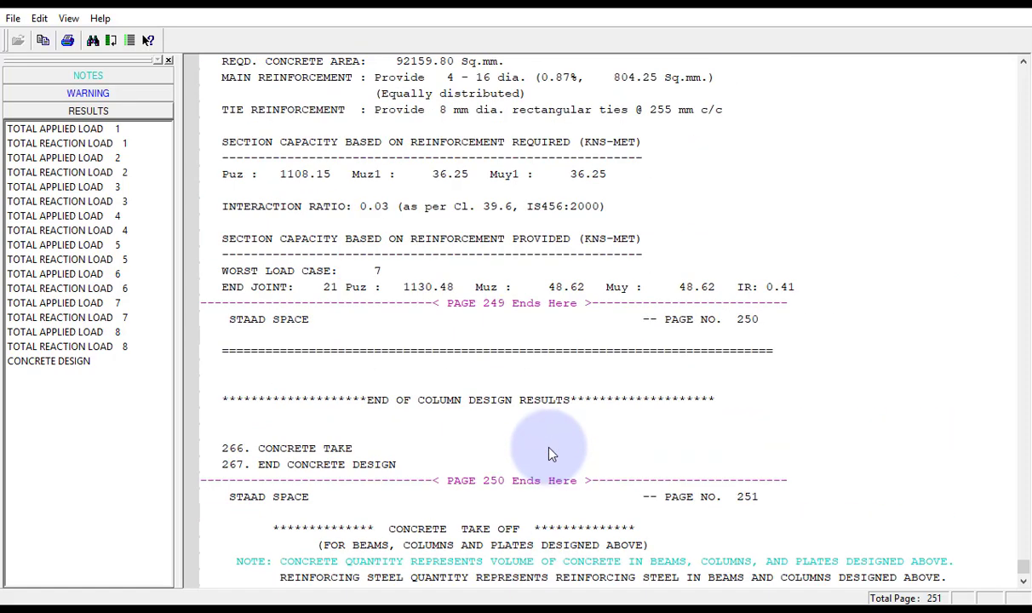
scroll(550, 452, "up", 18)
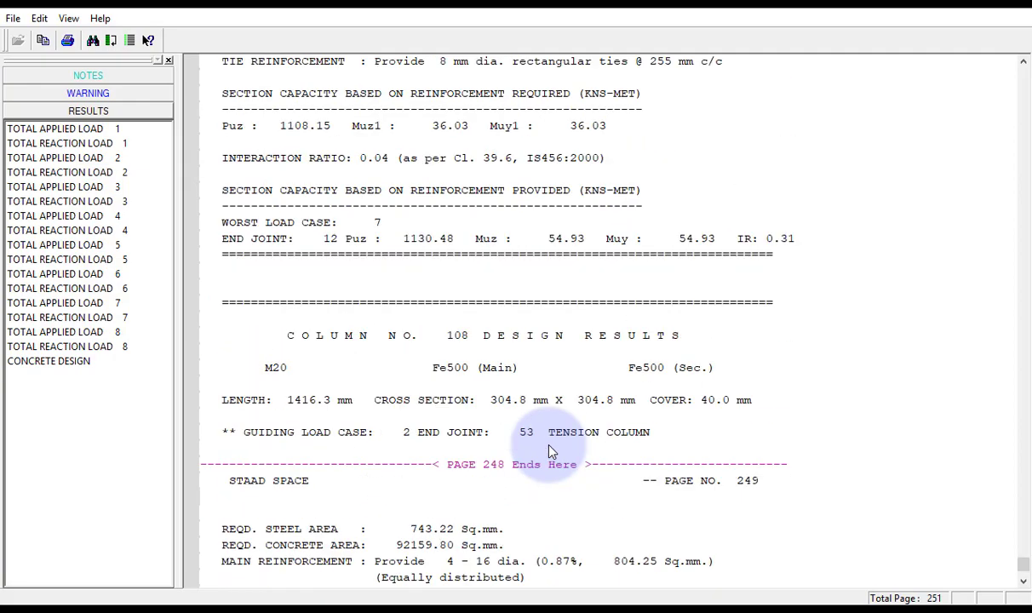
scroll(550, 451, "up", 20)
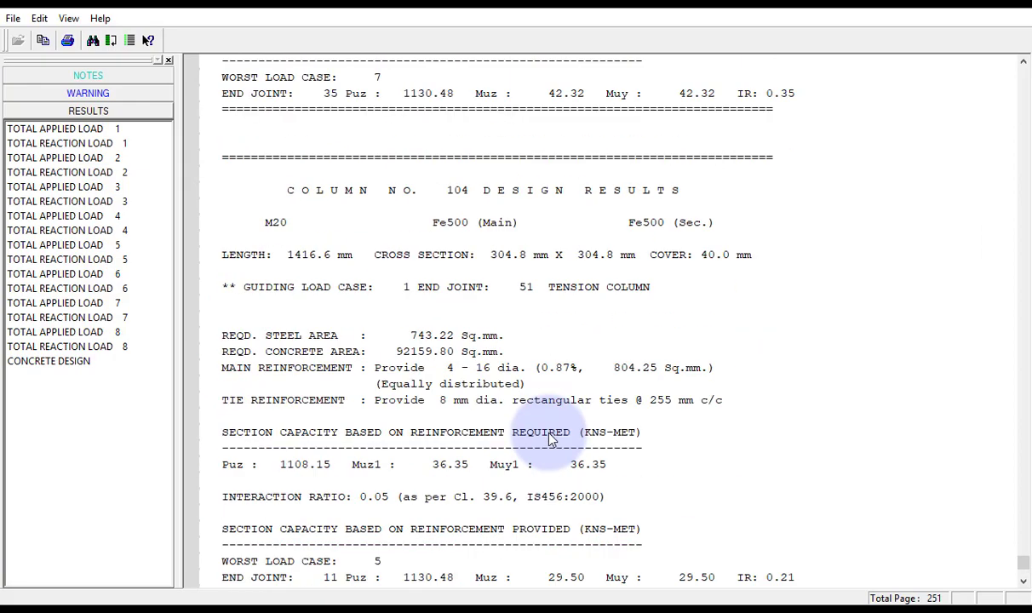
scroll(550, 439, "up", 20)
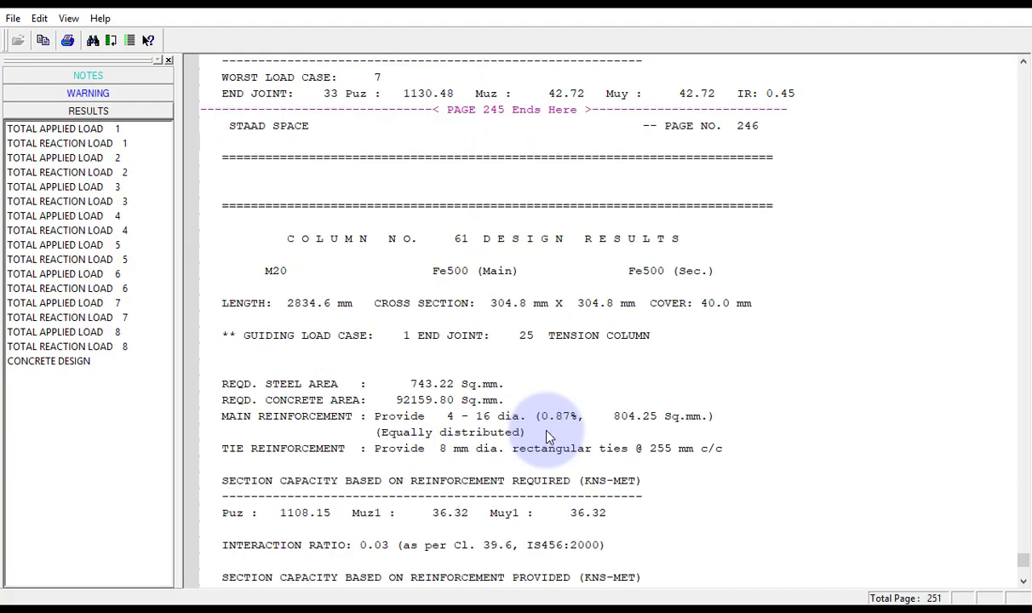
scroll(550, 436, "up", 20)
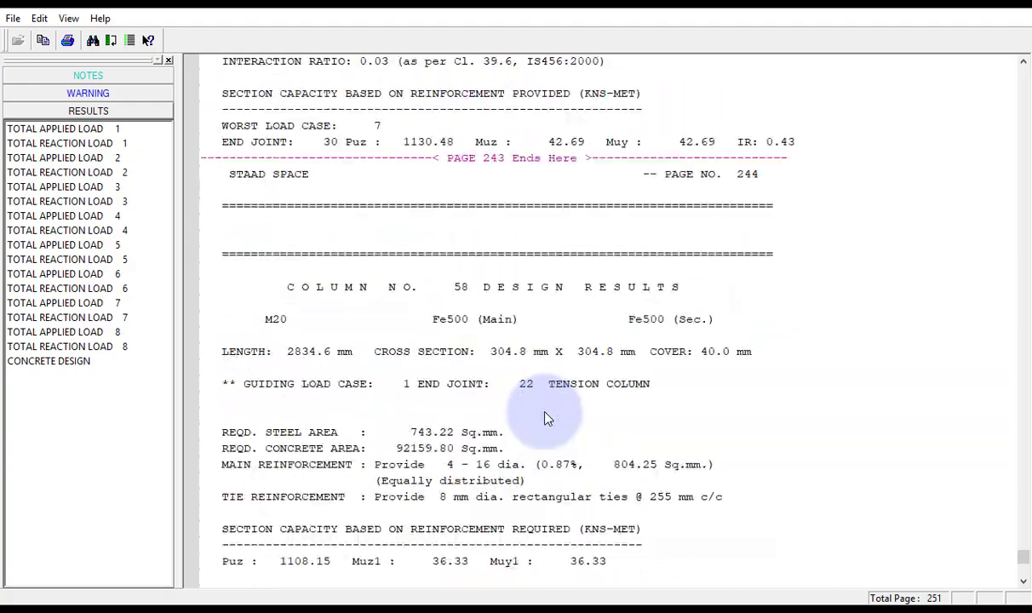
scroll(548, 418, "up", 20)
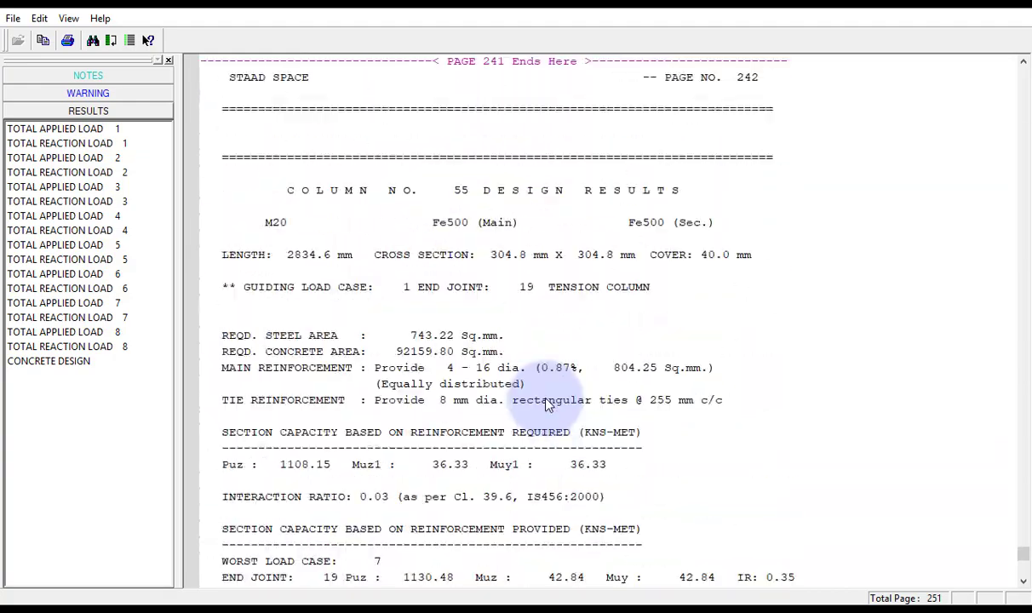
scroll(547, 404, "up", 20)
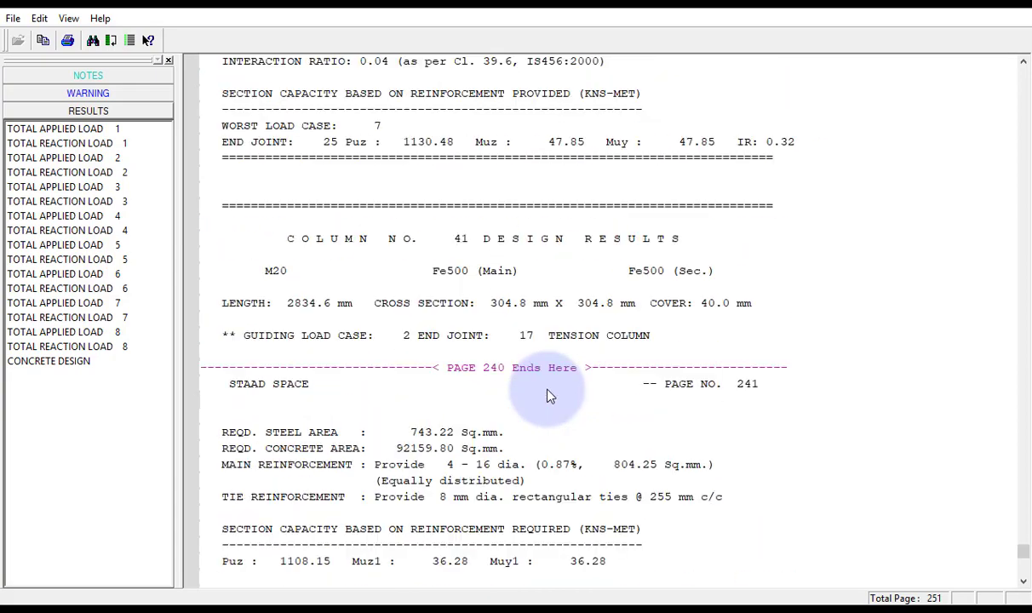
scroll(549, 396, "up", 10)
scroll(549, 396, "down", 6)
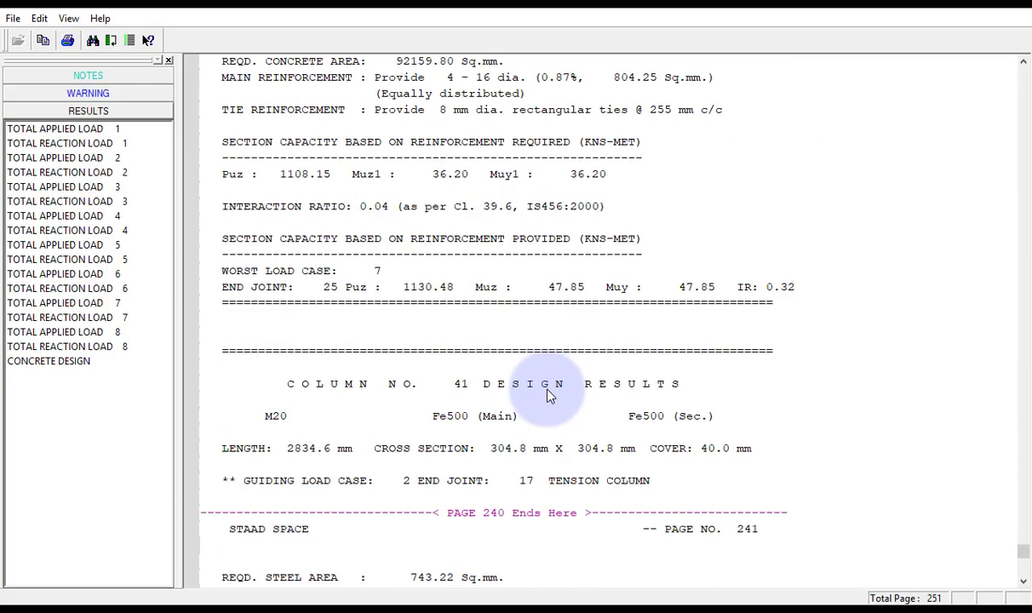